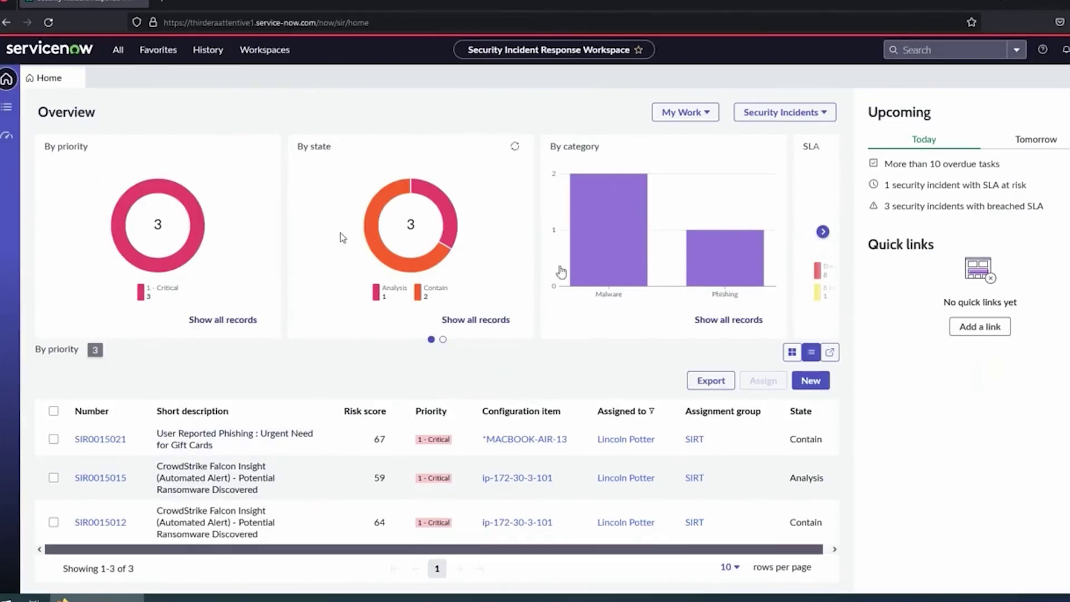
click(823, 233)
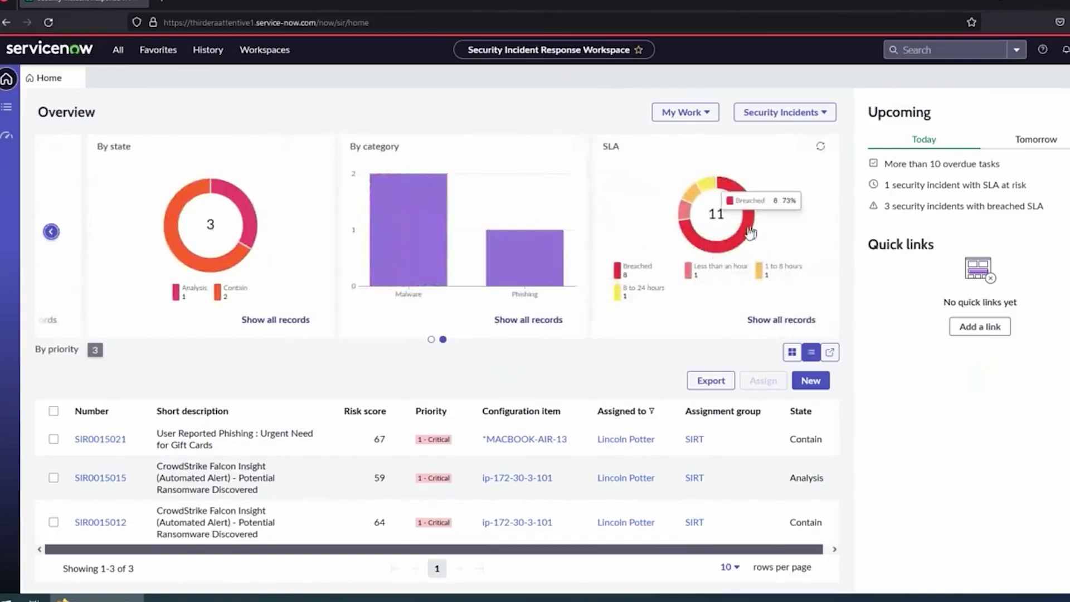
click(50, 233)
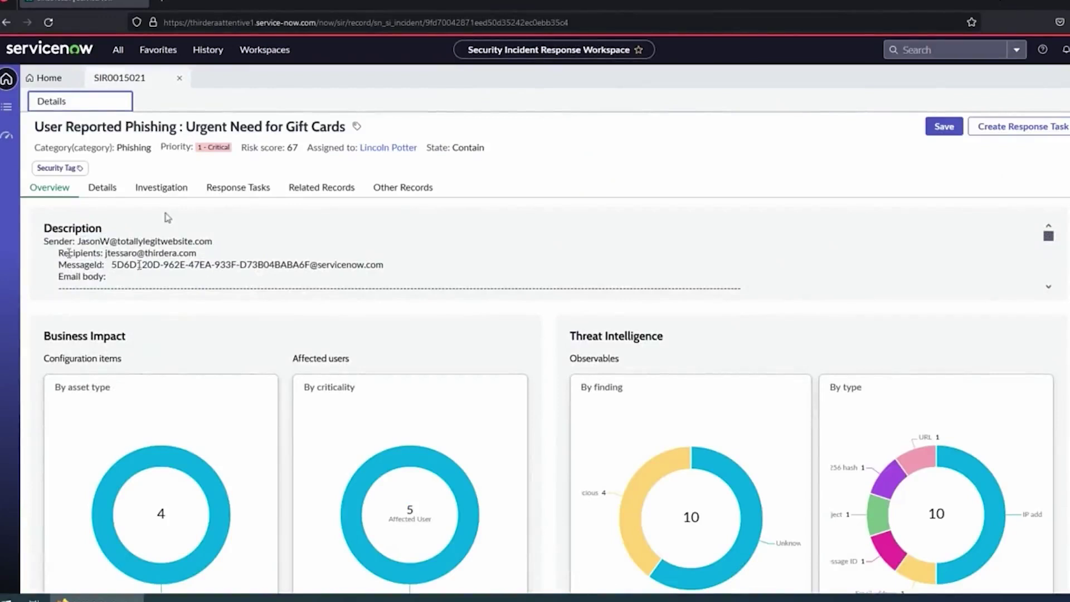
Scroll through the Overview Description box to read the 'Urgent Need for Gift Cards' email body
scroll(84, 254, down, 2)
scroll(81, 250, down, 2)
scroll(81, 251, up, 2)
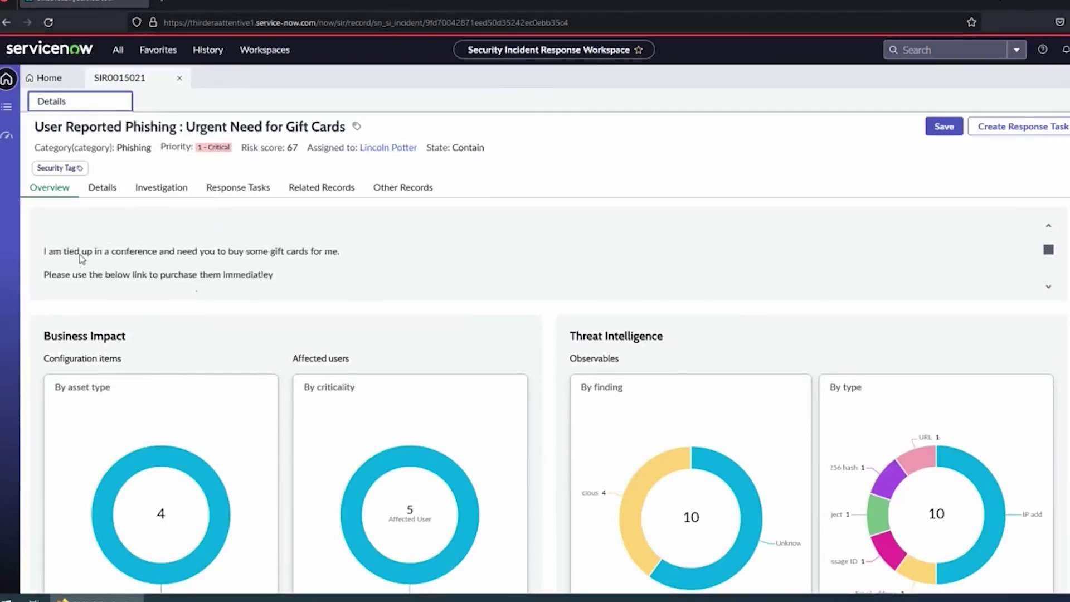
scroll(60, 246, down, 2)
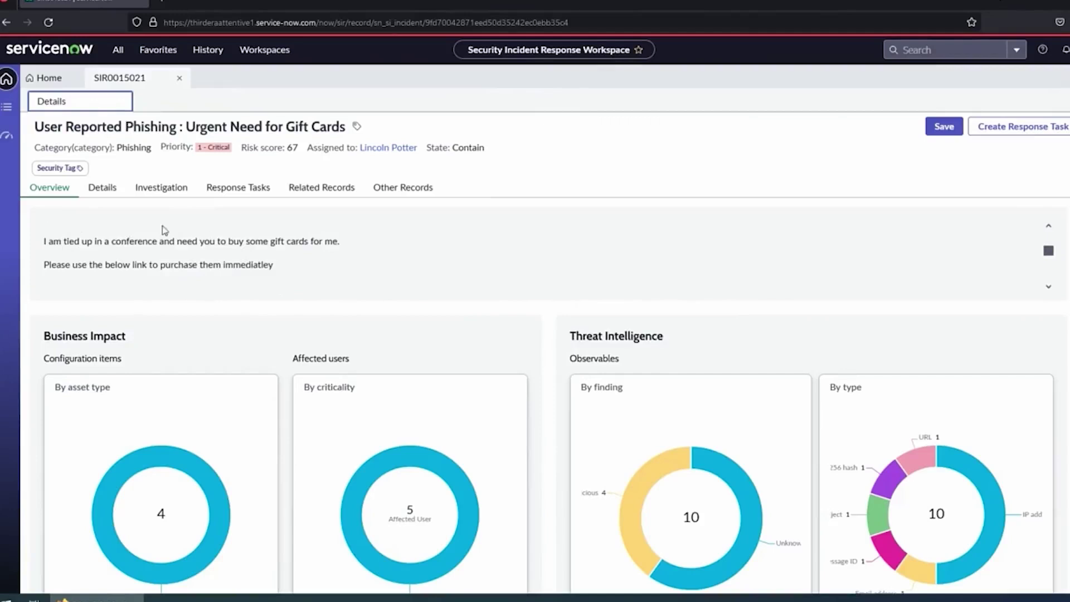
scroll(184, 267, down, 2)
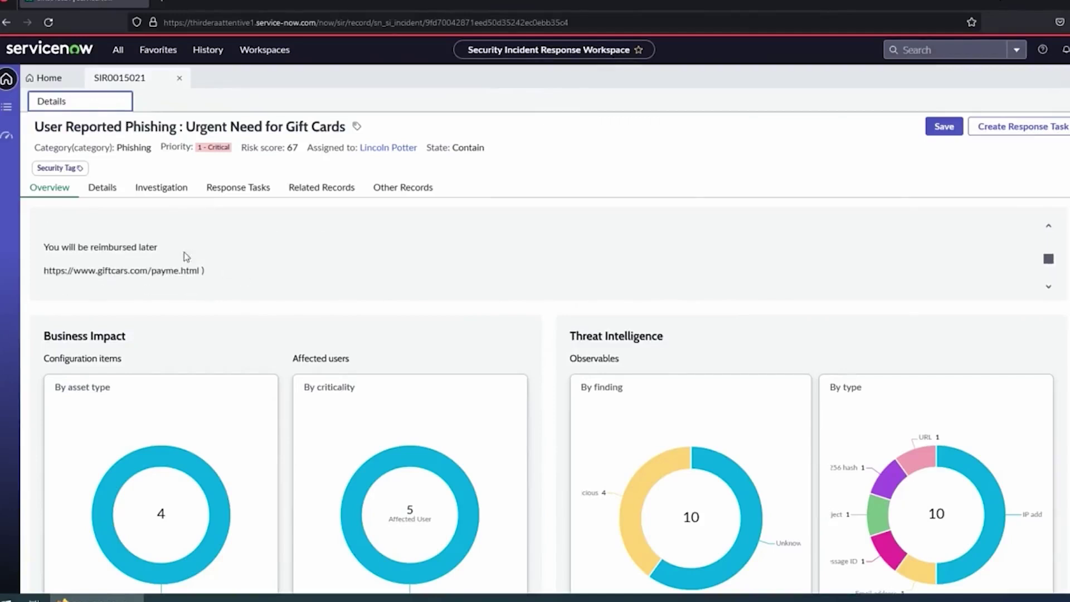
scroll(237, 273, up, 5)
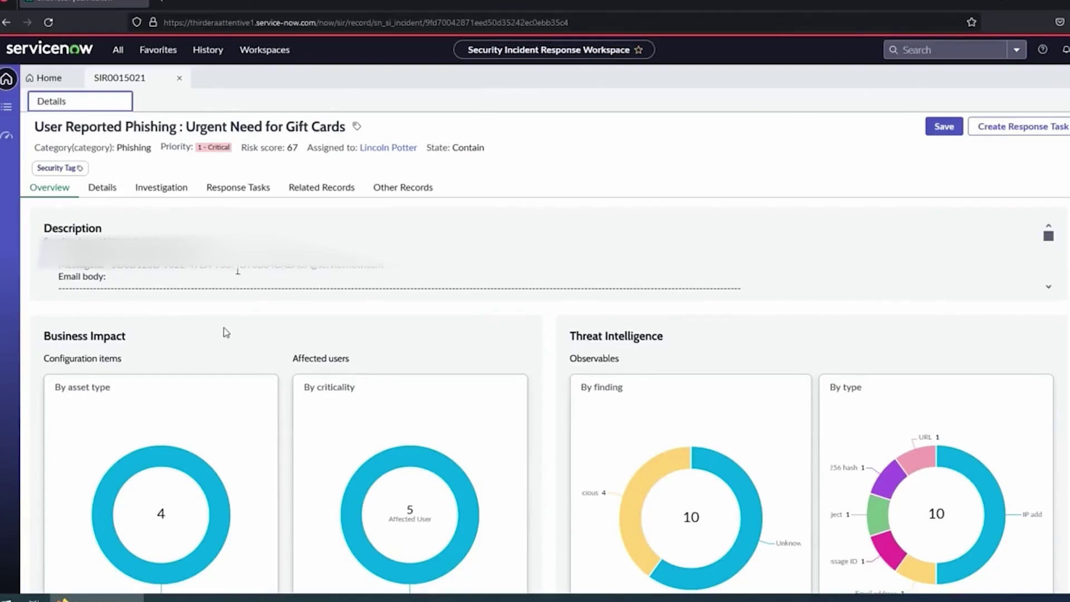
scroll(256, 287, down, 1)
scroll(256, 287, up, 1)
scroll(406, 328, down, 2)
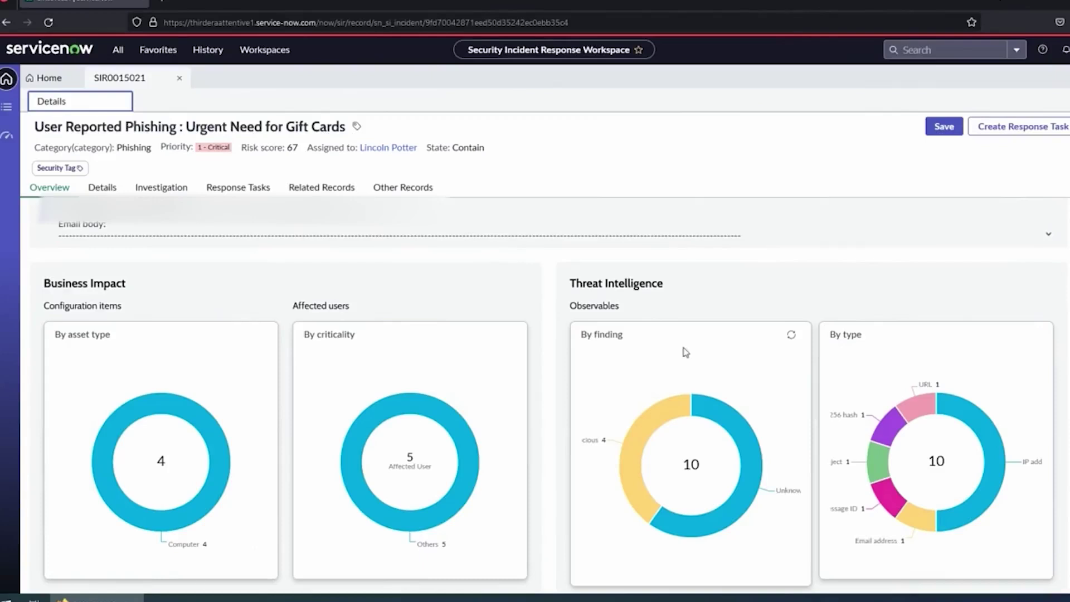
mouse_move(653, 416)
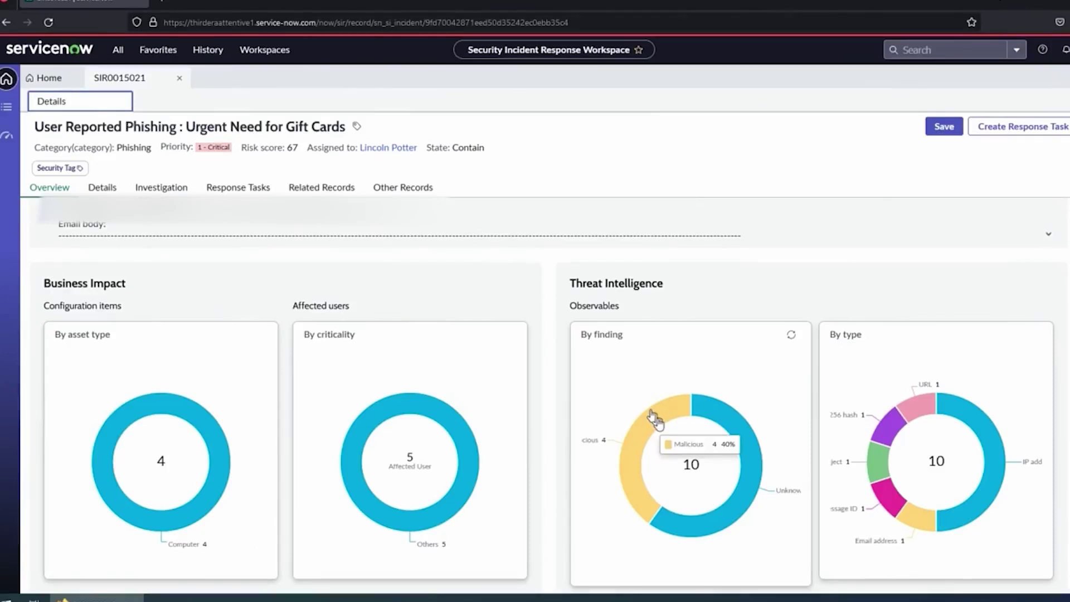
mouse_move(927, 404)
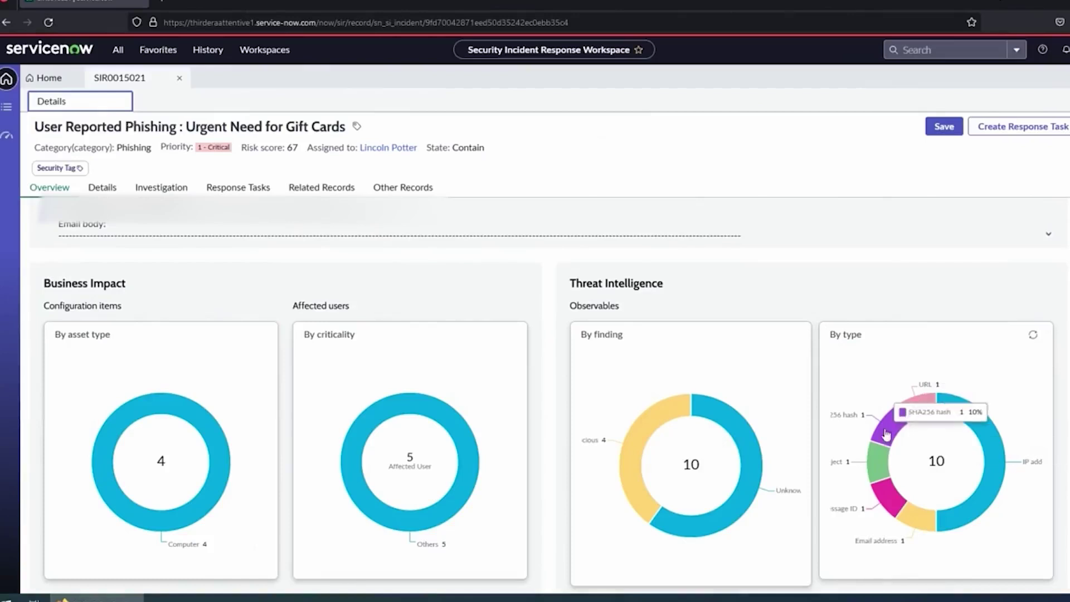
mouse_move(885, 495)
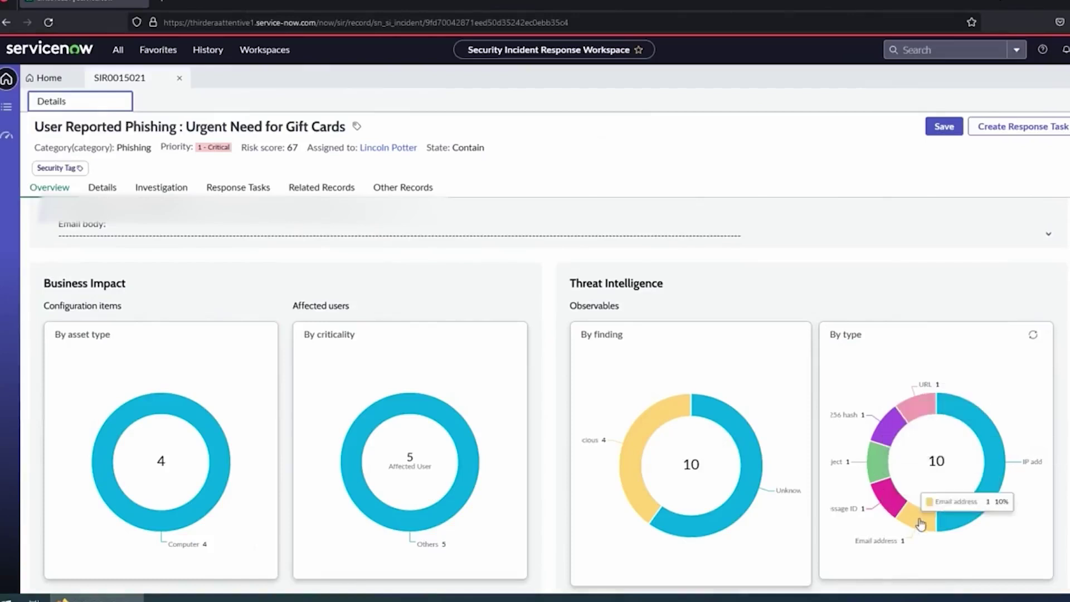
mouse_move(960, 520)
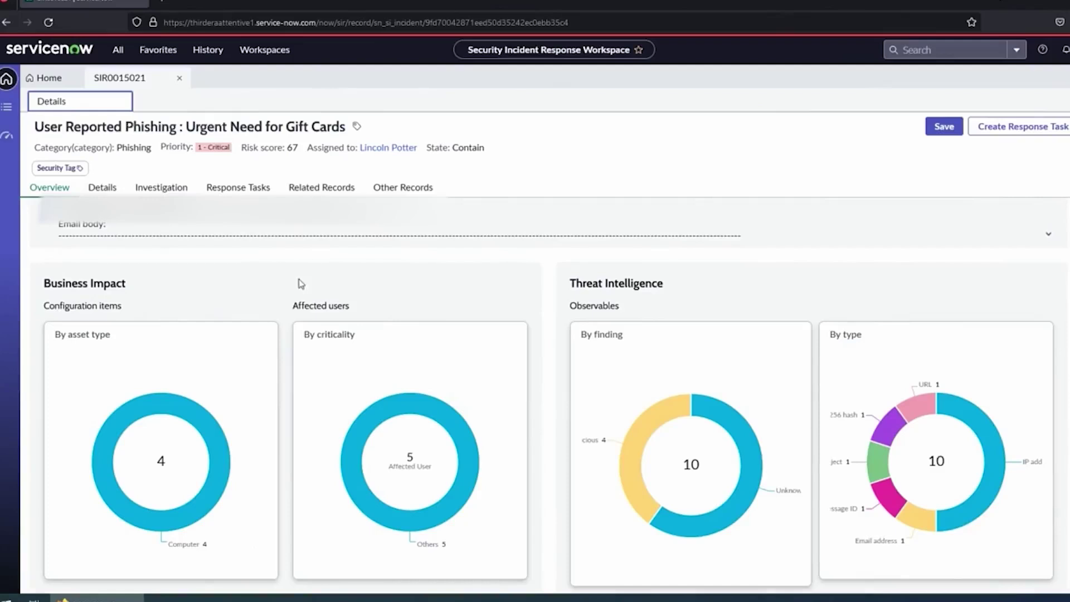
scroll(301, 283, up, 1)
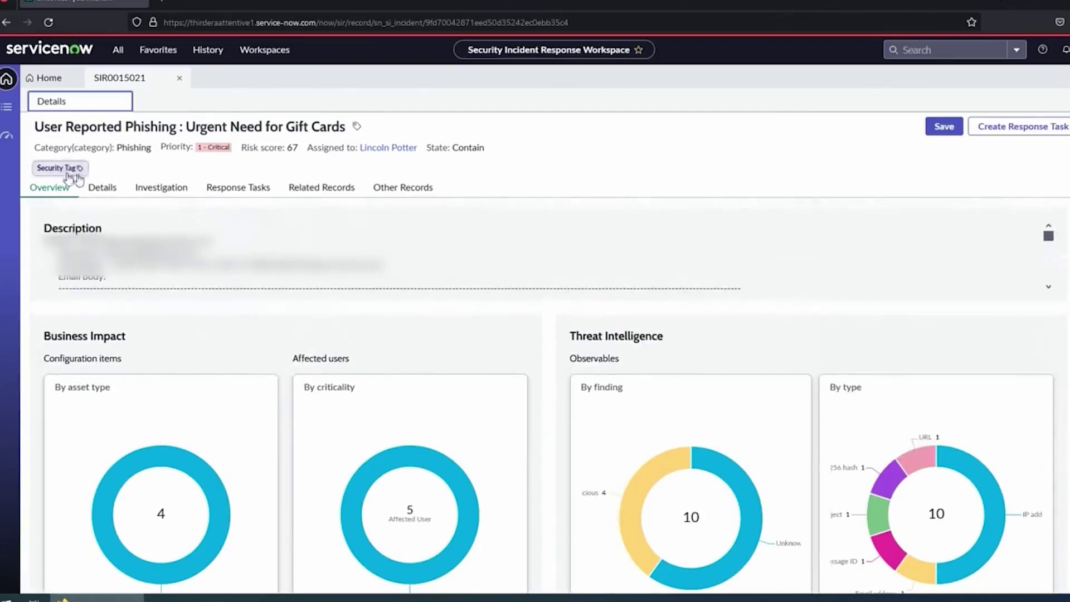
Under Investigation's Associated Observables, list the four computer configuration items, such as MACBOOK-AIR-13
click(165, 194)
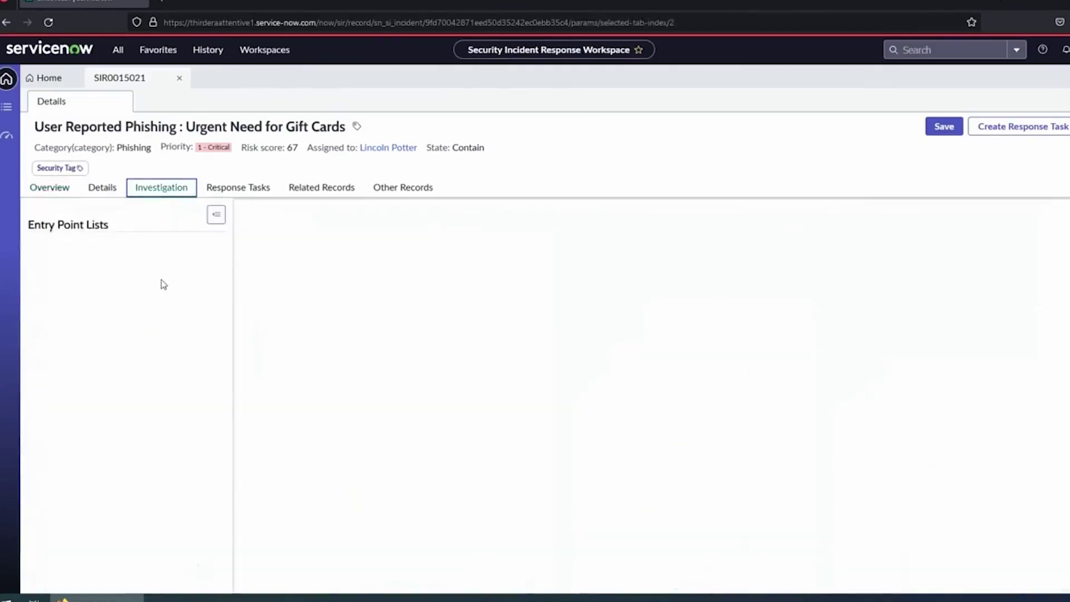
click(160, 249)
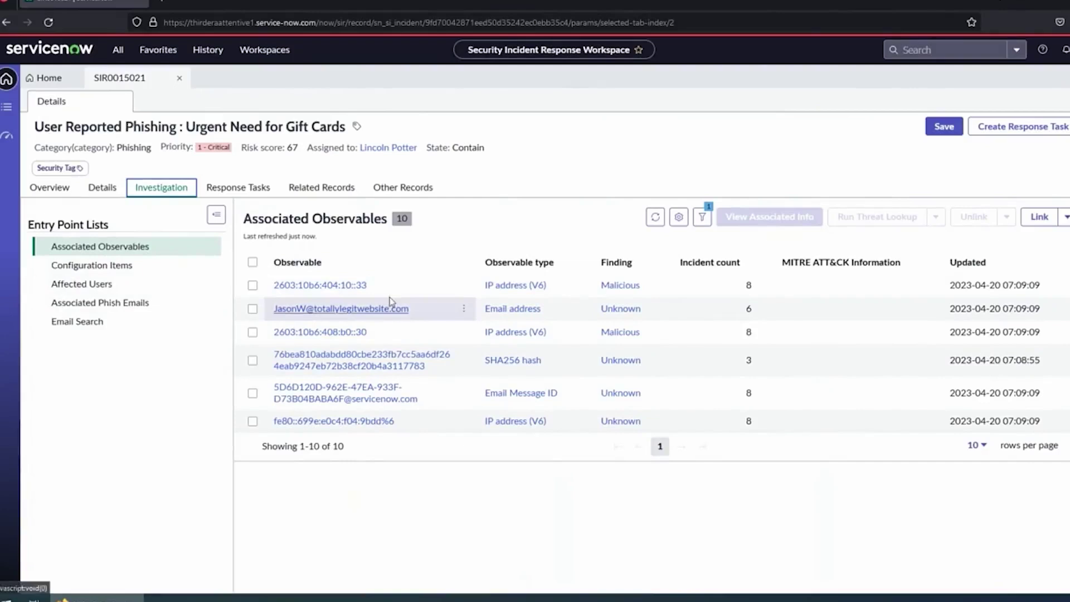
scroll(393, 290, down, 3)
scroll(382, 407, up, 3)
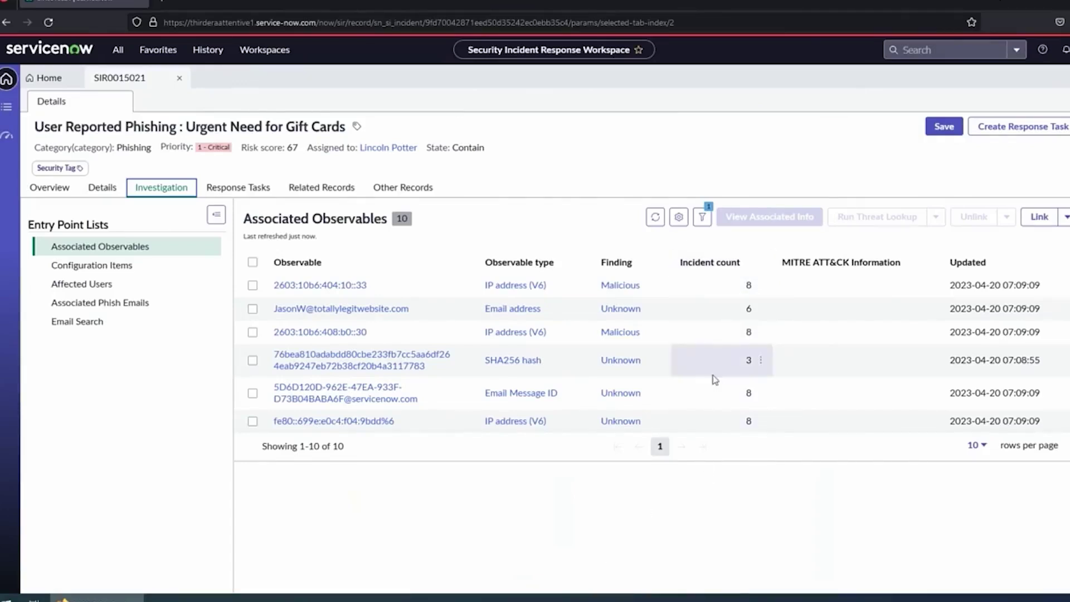
click(120, 267)
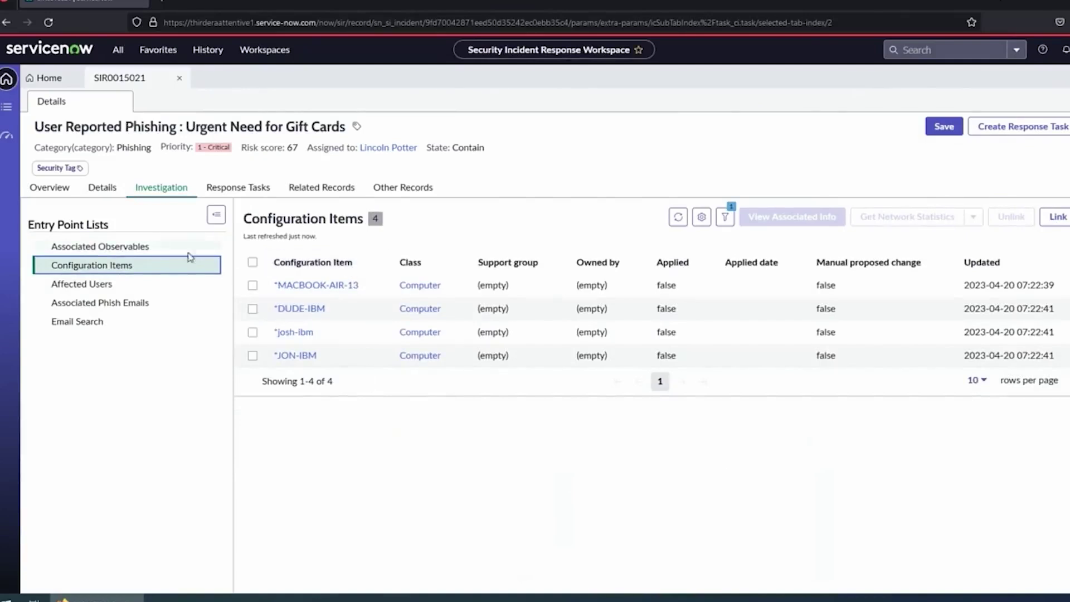
Check Affected Users, then list the five associated phish emails PHIS0010038–PHIS0010042
click(75, 287)
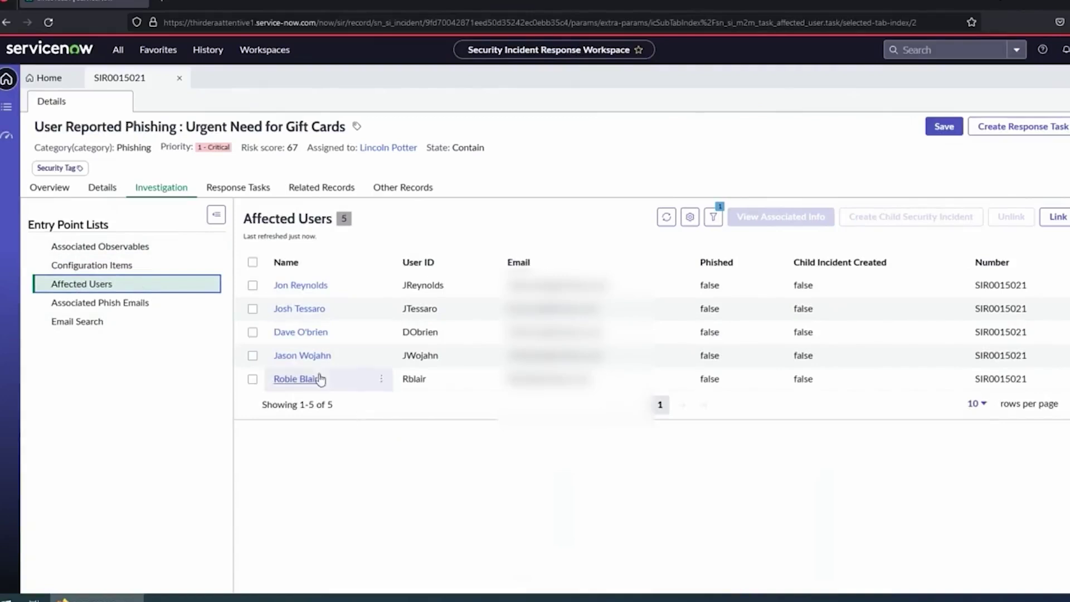
click(154, 304)
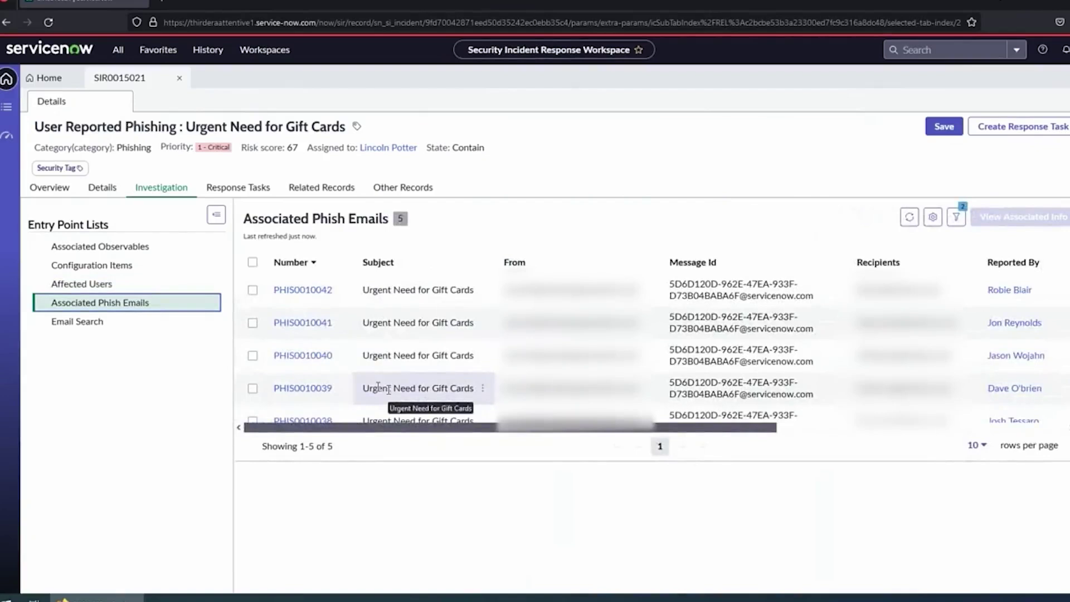
scroll(436, 312, down, 1)
scroll(440, 346, up, 1)
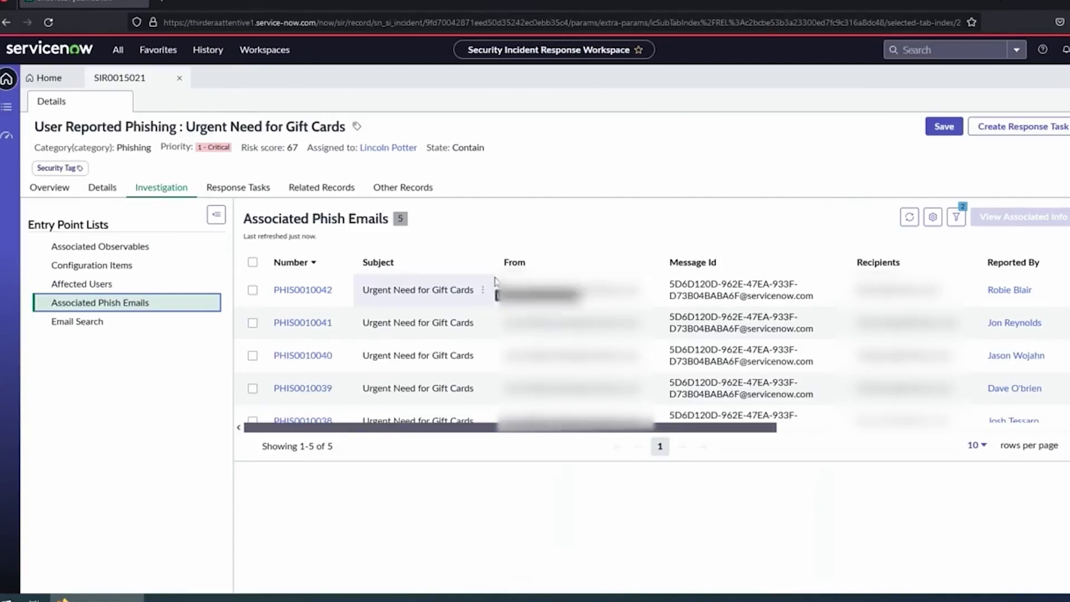
scroll(496, 323, down, 1)
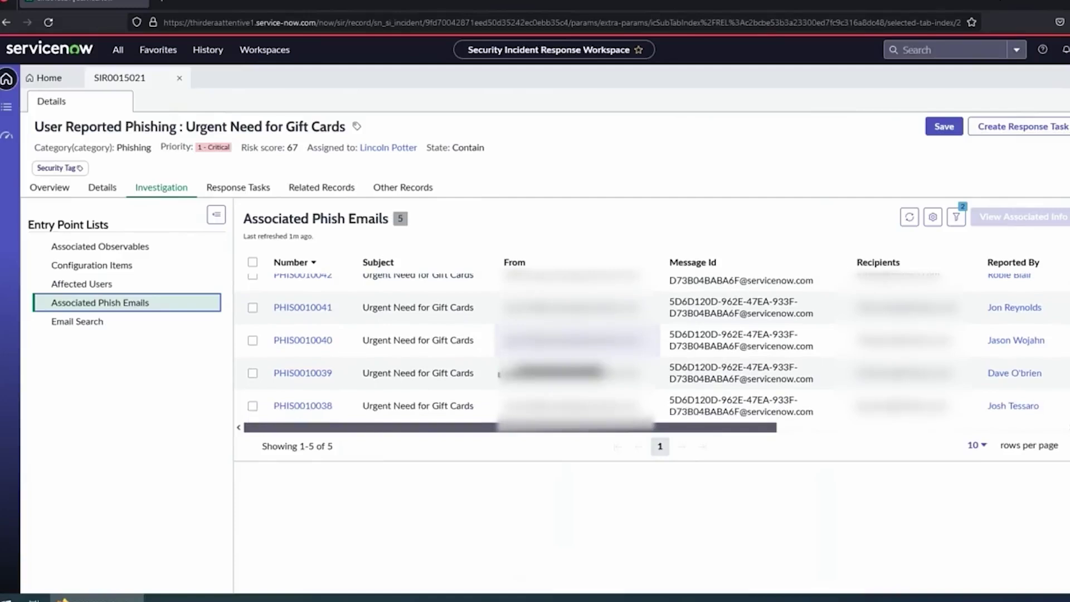
scroll(497, 359, up, 1)
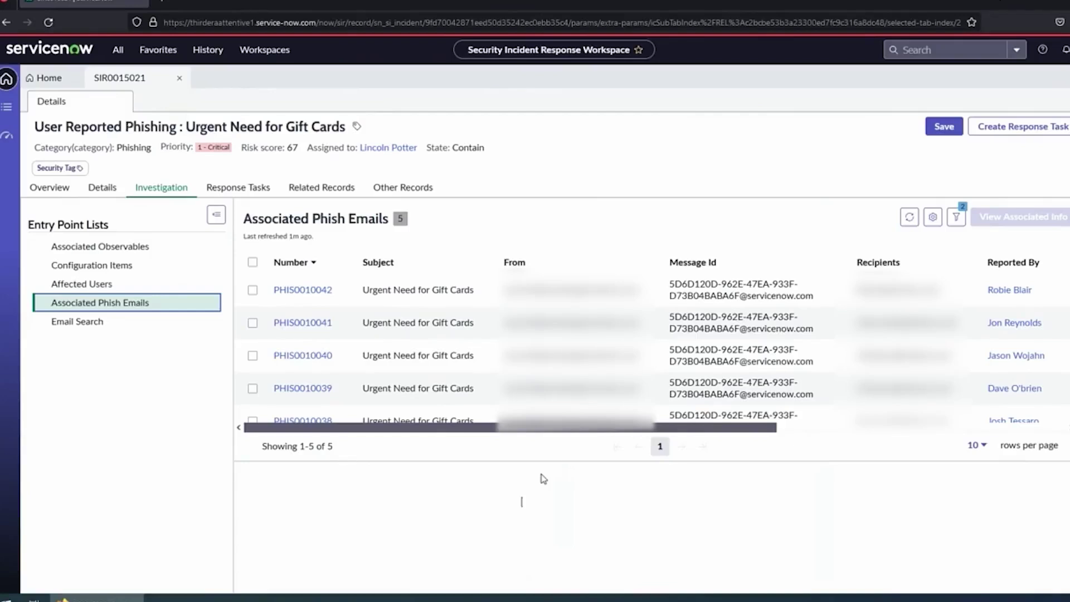
click(439, 535)
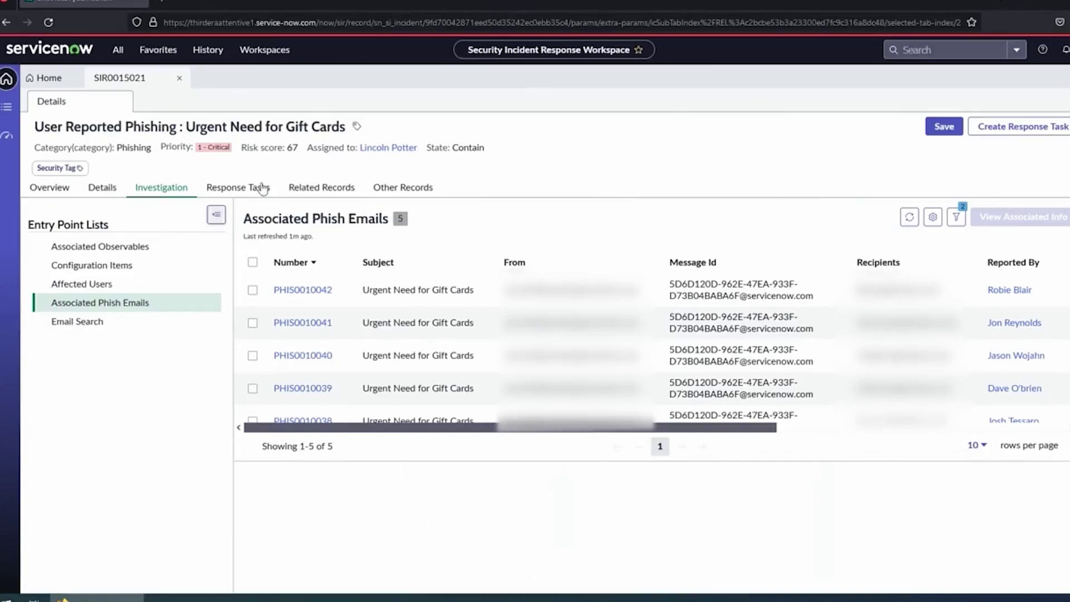
In Related Records' Business Impact, show the 15 related users across incidents SIR0015018–SIR0015021
click(317, 190)
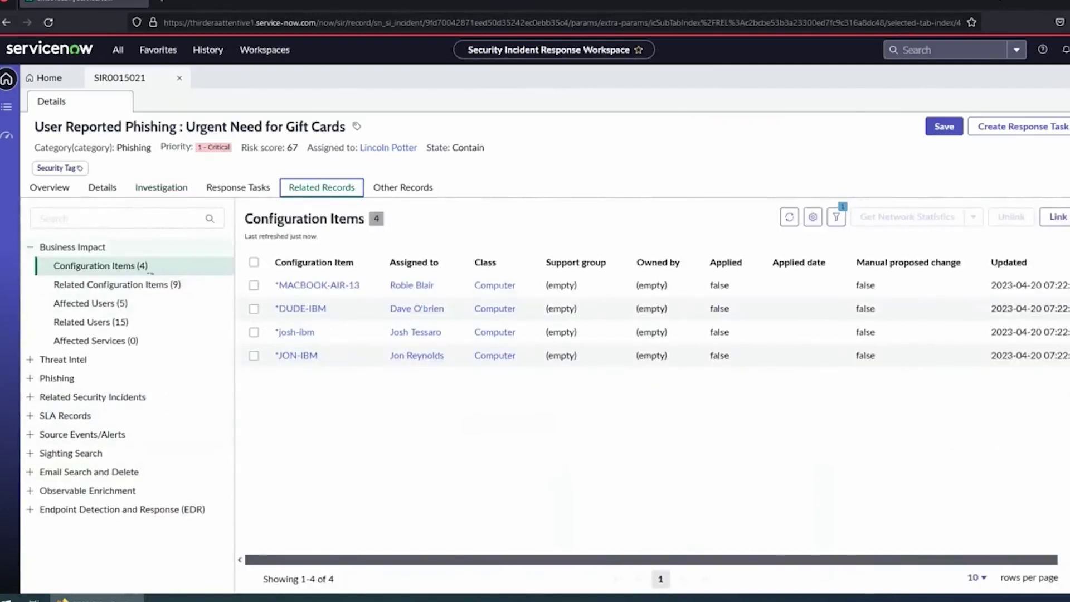
click(145, 285)
click(89, 324)
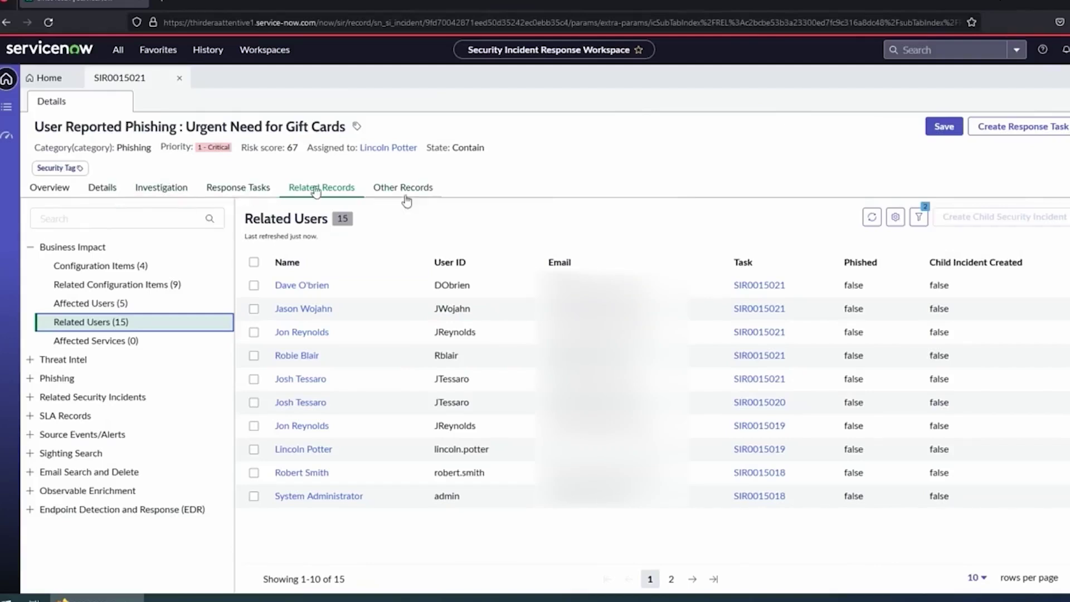
Display SIR0015021's three response tasks: two automated actions Closed Complete and the review task in Draft
click(238, 187)
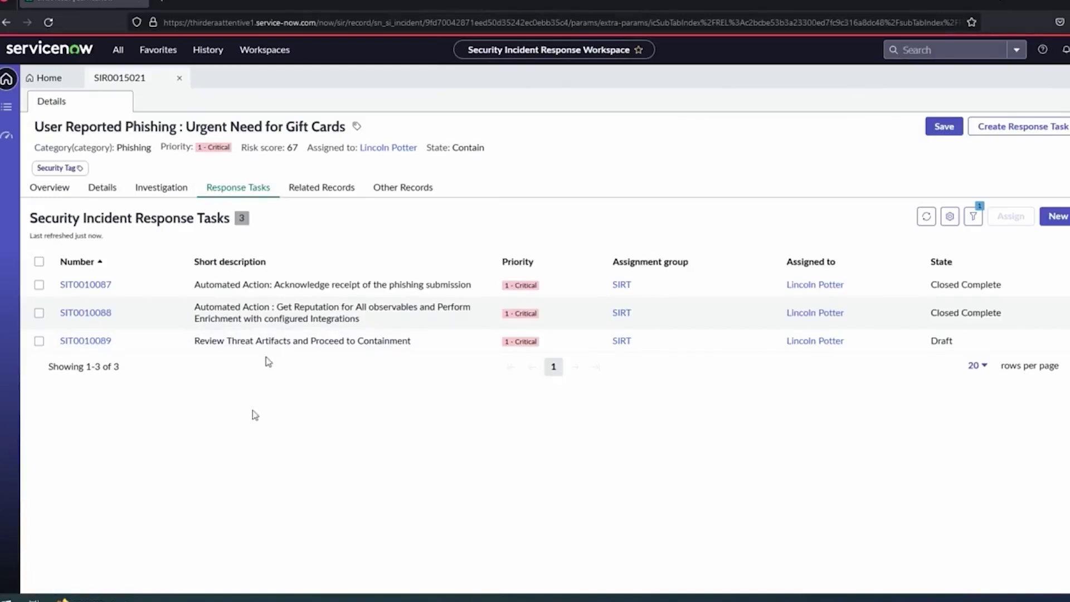
Set review task SIT0010089's state to Closed Complete and save it
click(148, 342)
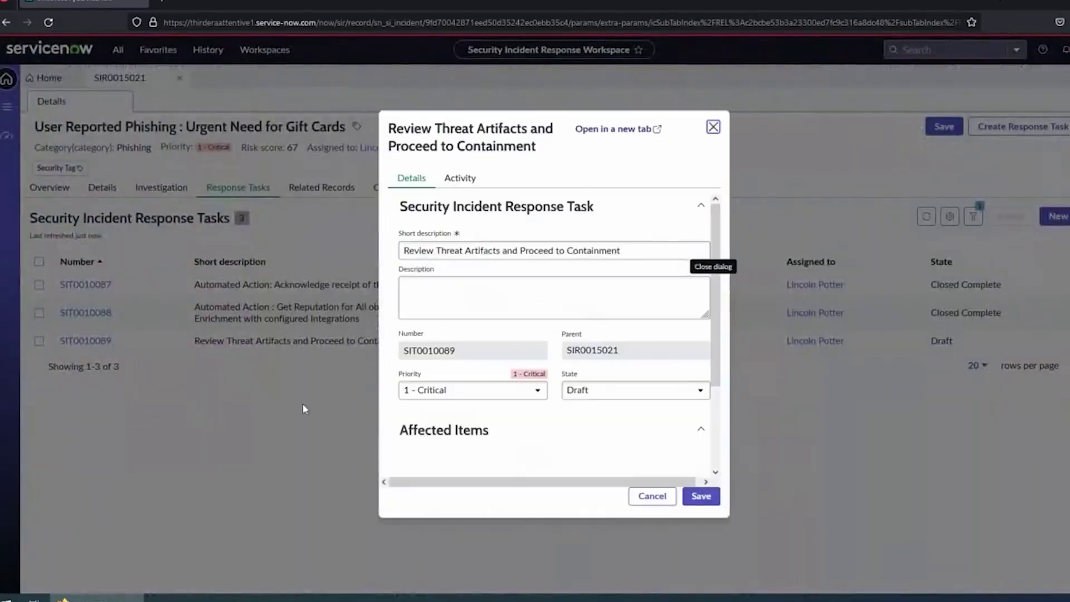
click(604, 394)
click(645, 486)
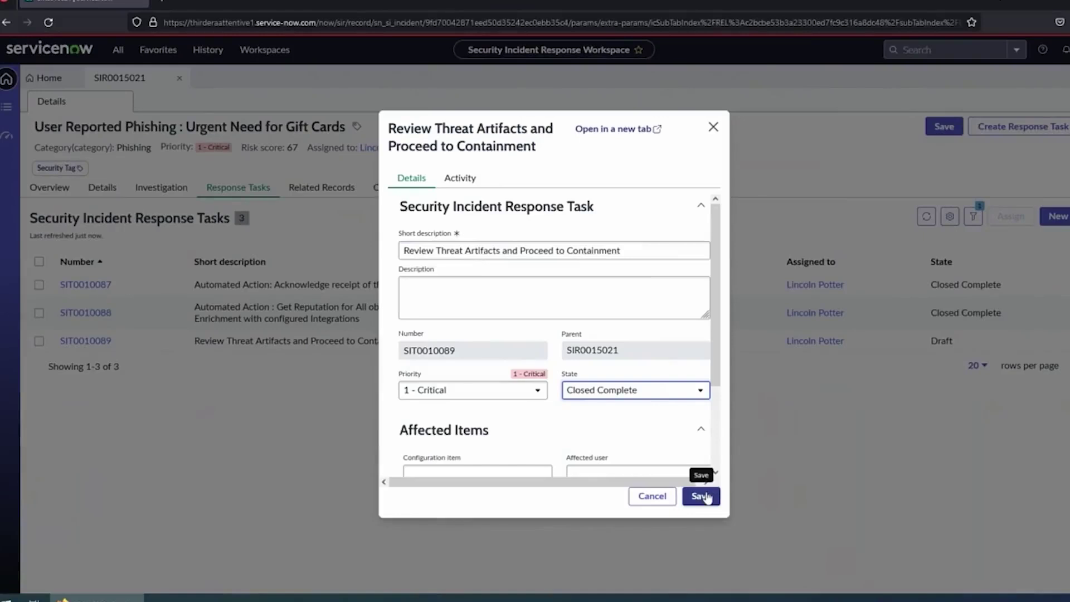
click(701, 496)
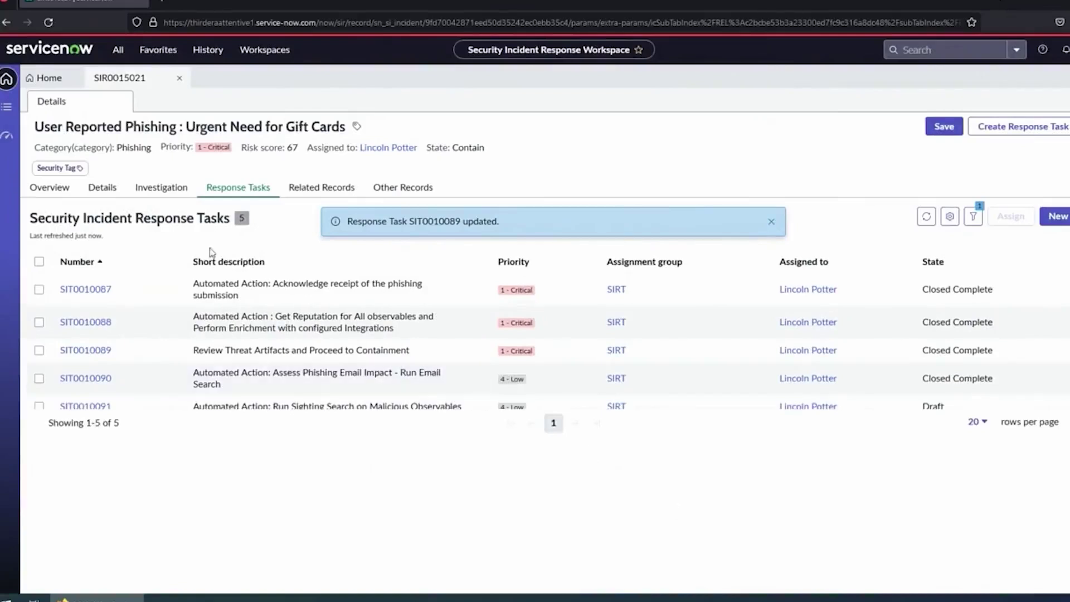
Open the Compose/Activity panel beside the task list to see the Block Request workflow log
scroll(326, 318, down, 1)
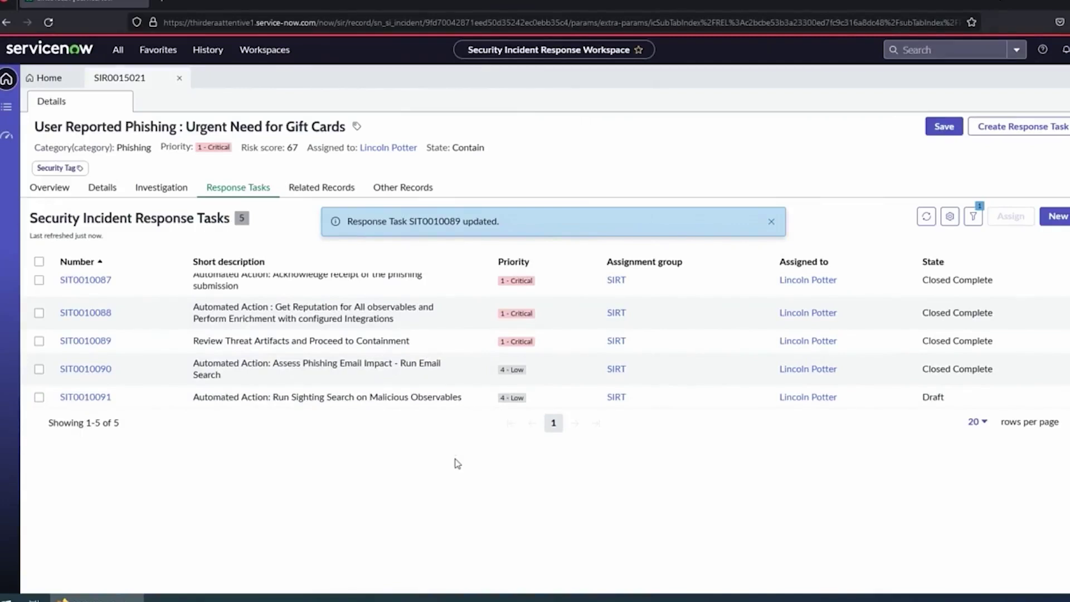
click(1054, 197)
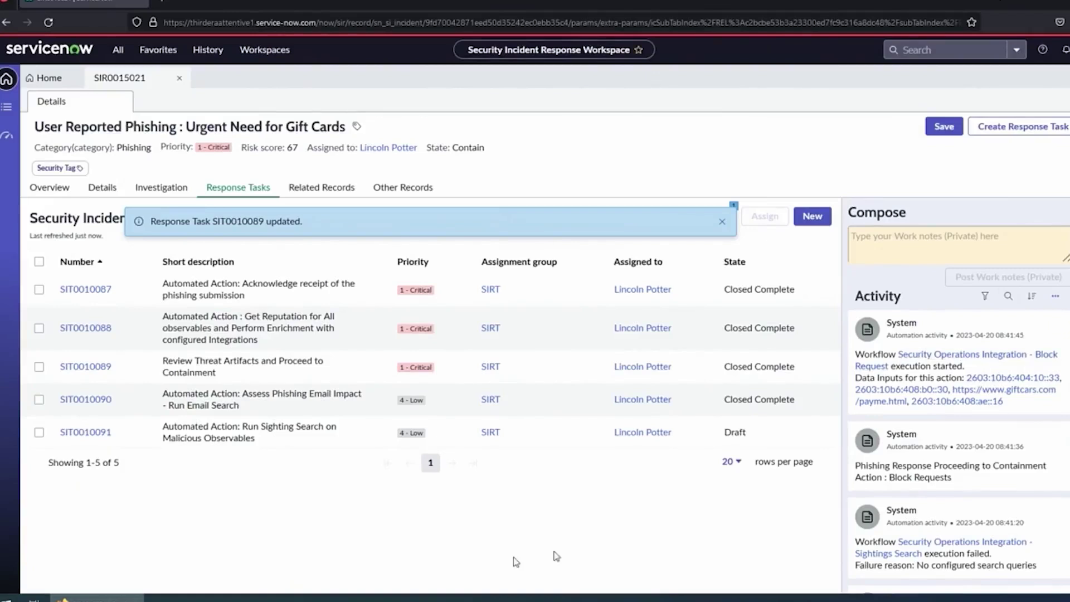
Dismiss the update notice and refresh the task list until all six tasks show Closed Complete
click(722, 221)
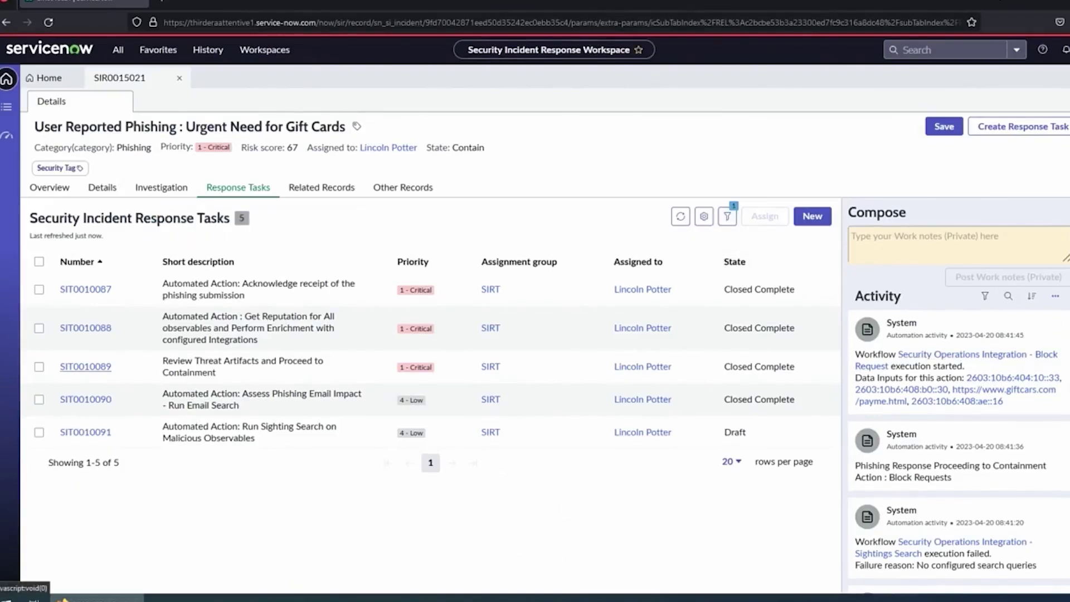
click(681, 217)
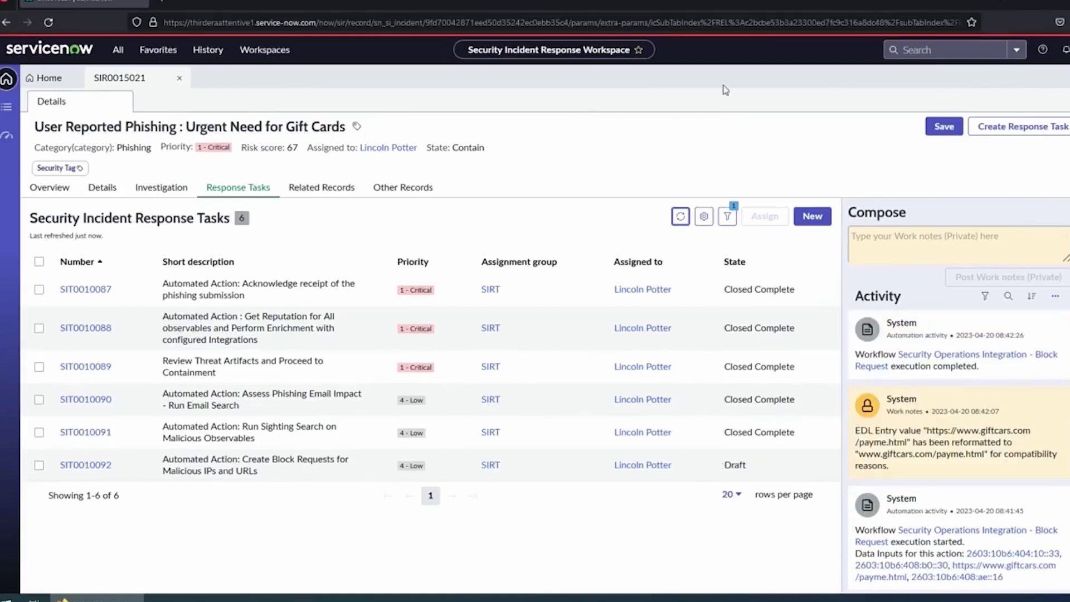
click(681, 217)
click(681, 216)
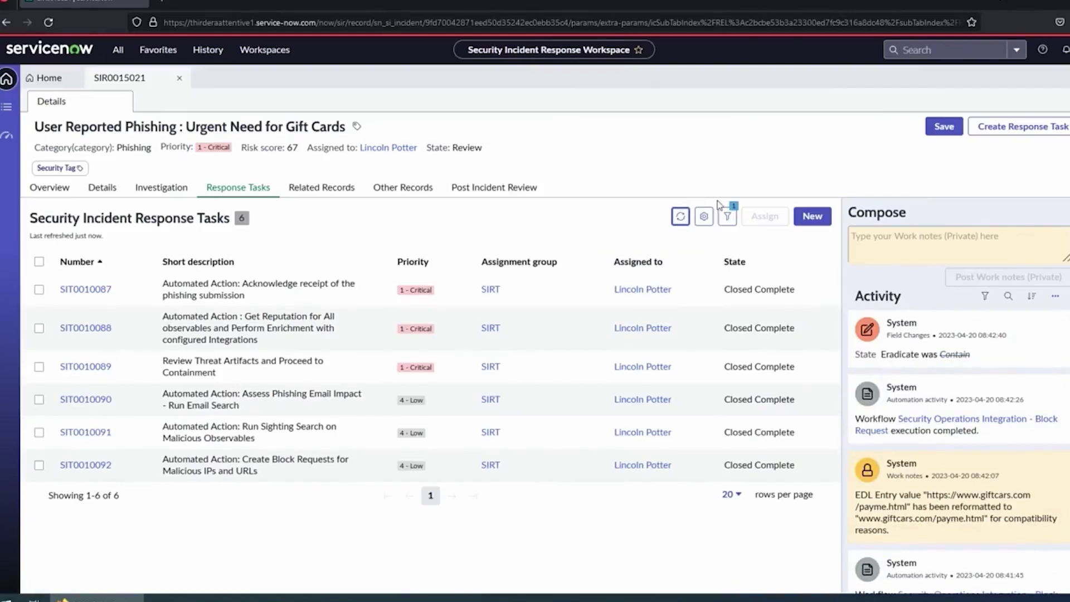
click(681, 216)
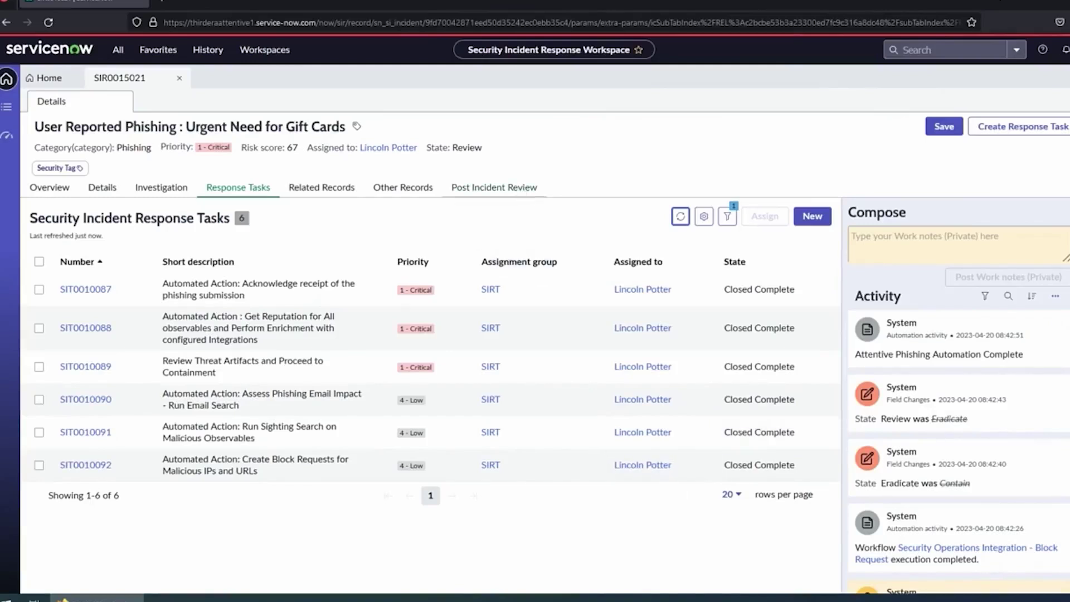
Open the Post Incident Review to bring up assessment AINST0010024's questionnaire
click(483, 192)
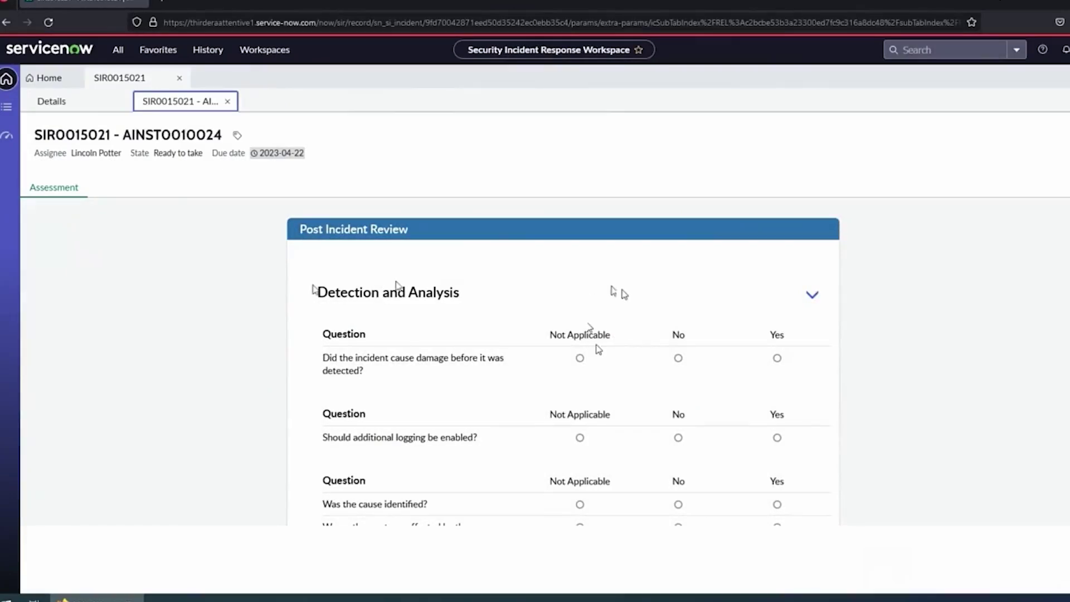
Answer No to damage before detection and additional logging, then submit assessment AINST0010024
scroll(617, 296, down, 2)
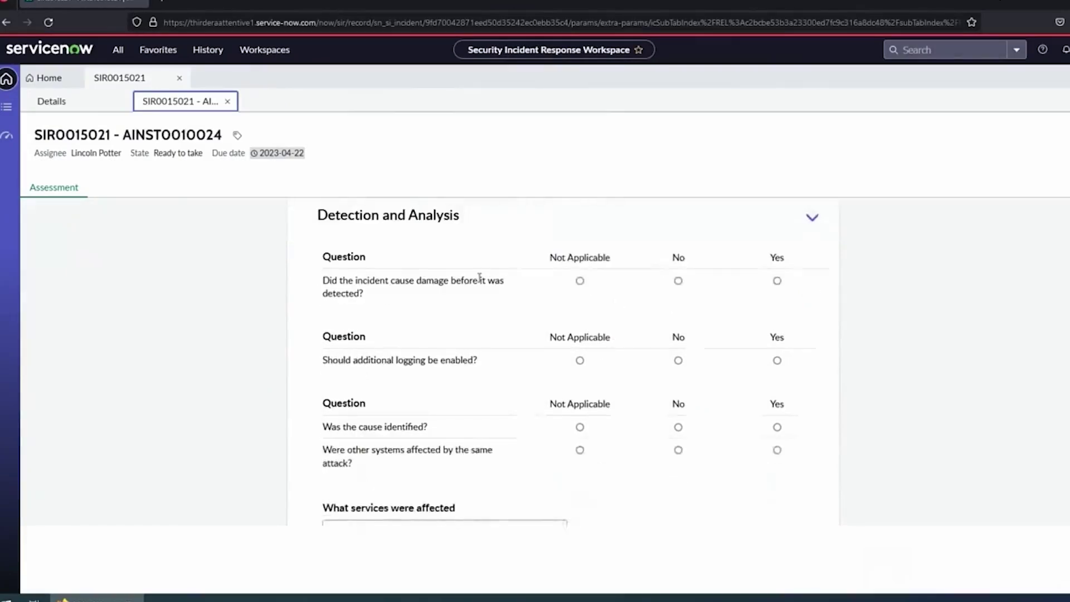
click(678, 281)
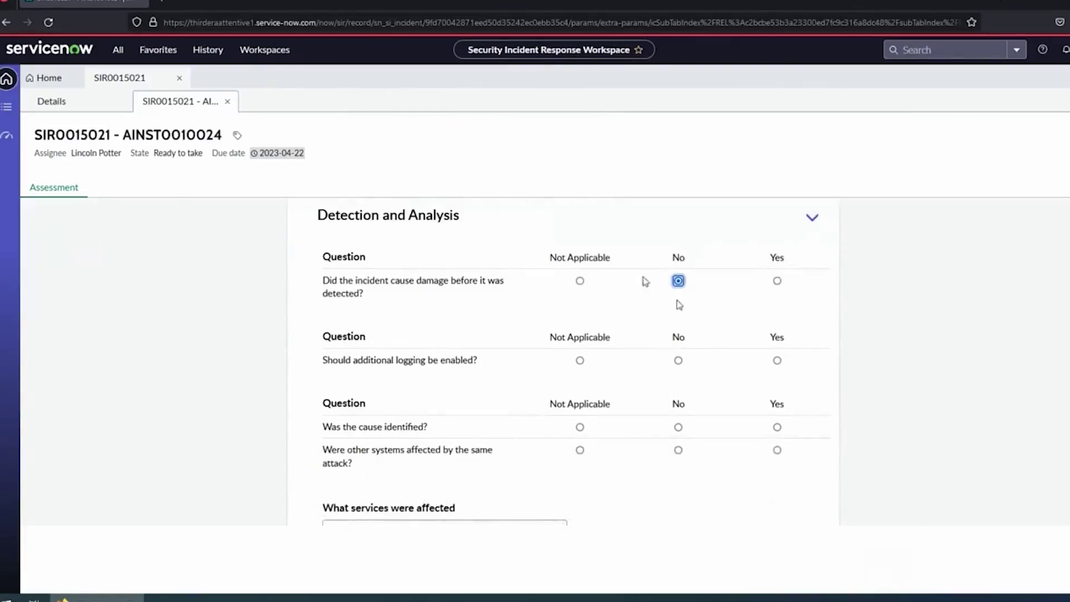
click(679, 360)
scroll(719, 334, down, 1)
scroll(581, 291, down, 15)
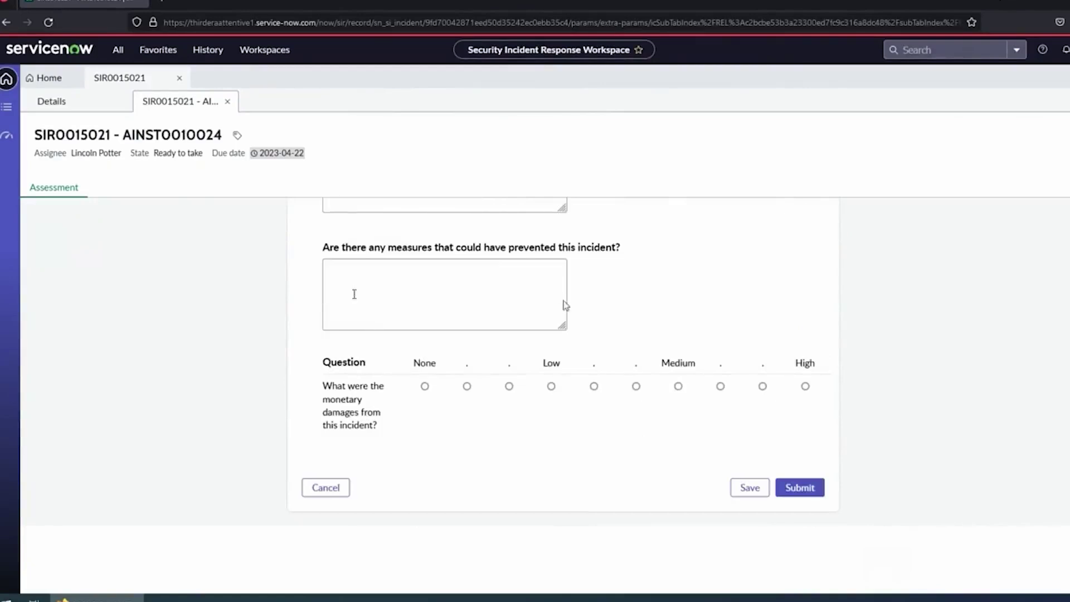
click(796, 488)
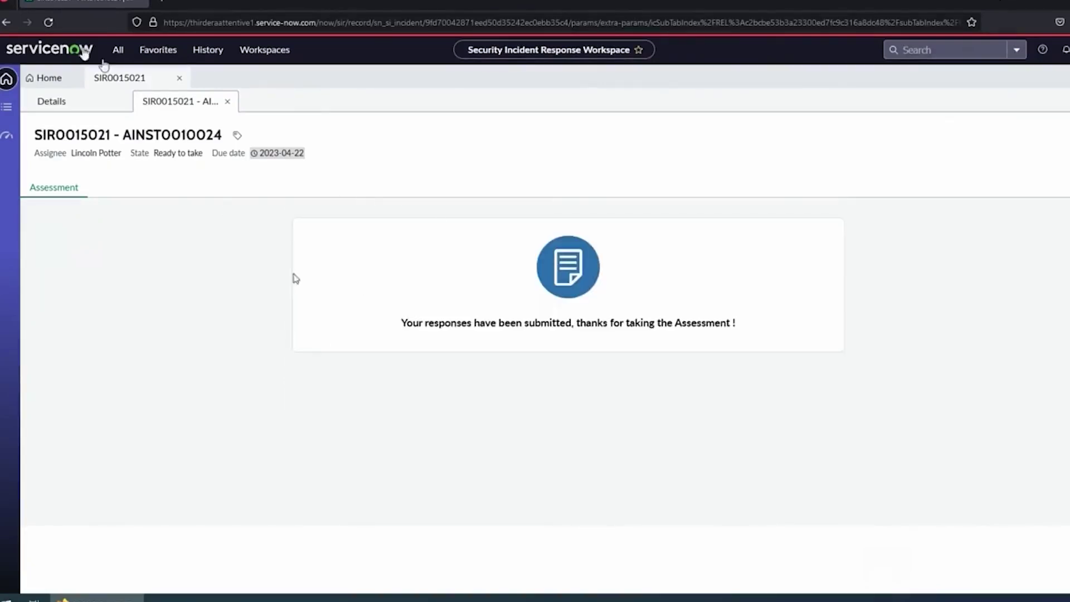
mouse_move(107, 107)
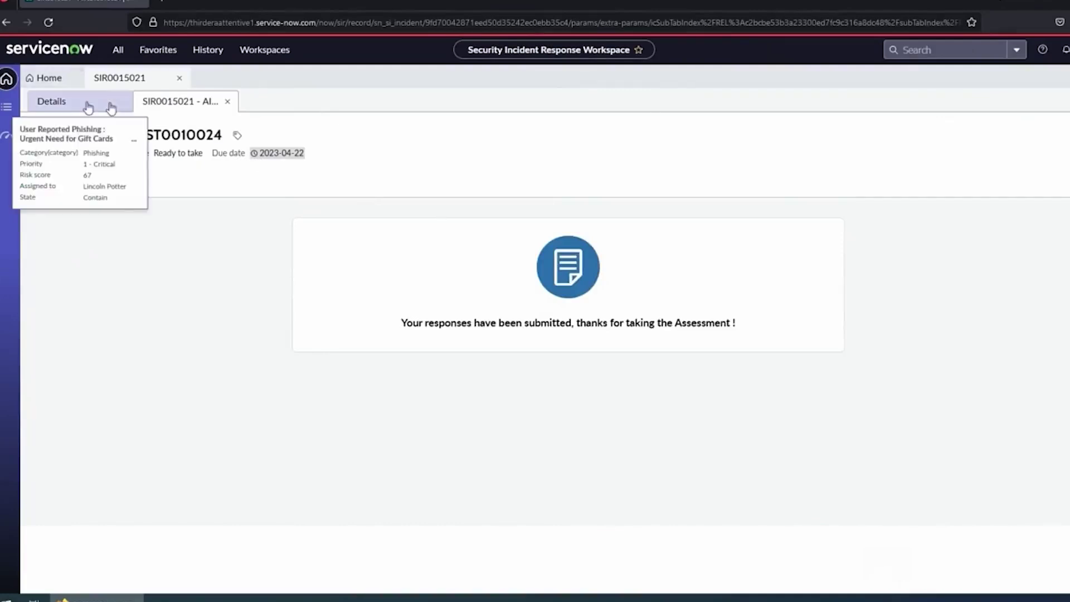
Go back to the phishing incident and open its SIR0015021 Phishing Security Incident Report settings
click(66, 110)
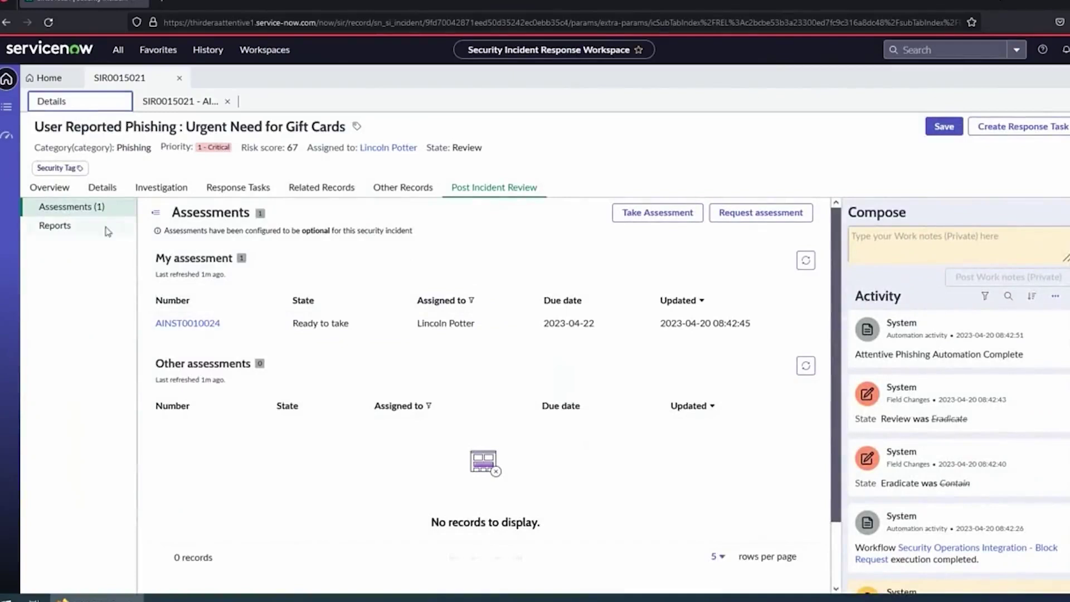
click(89, 227)
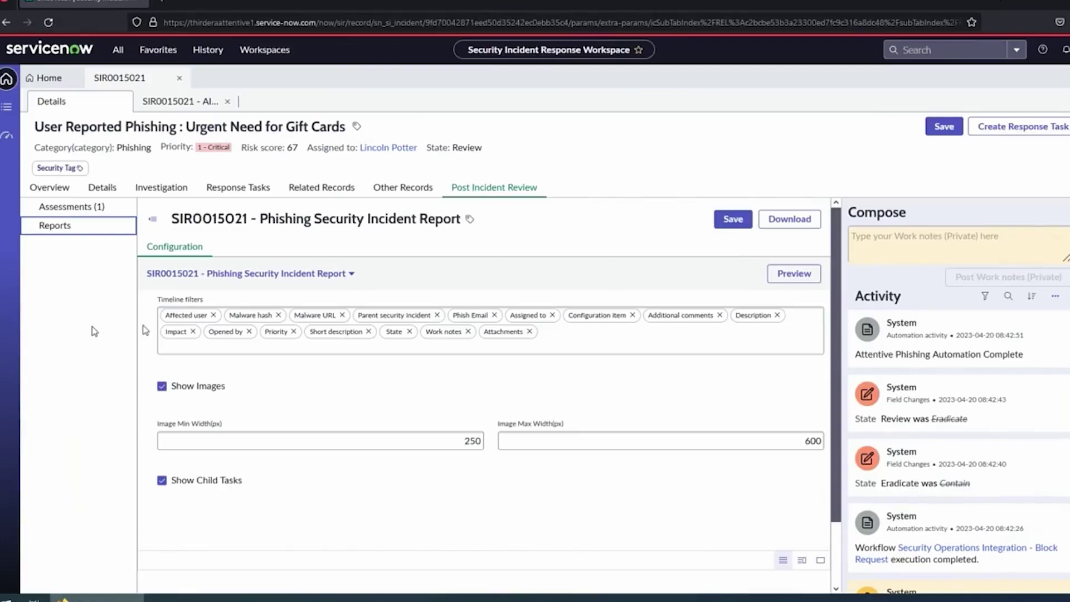
Preview the incident report as a 23-page PDF and page through it
click(797, 283)
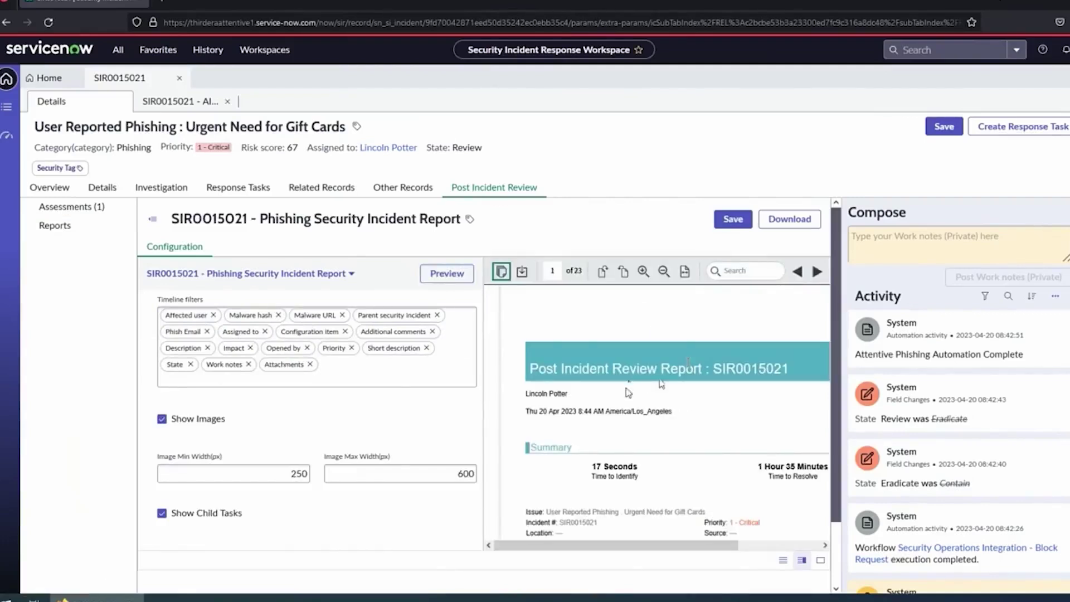
scroll(612, 392, down, 1)
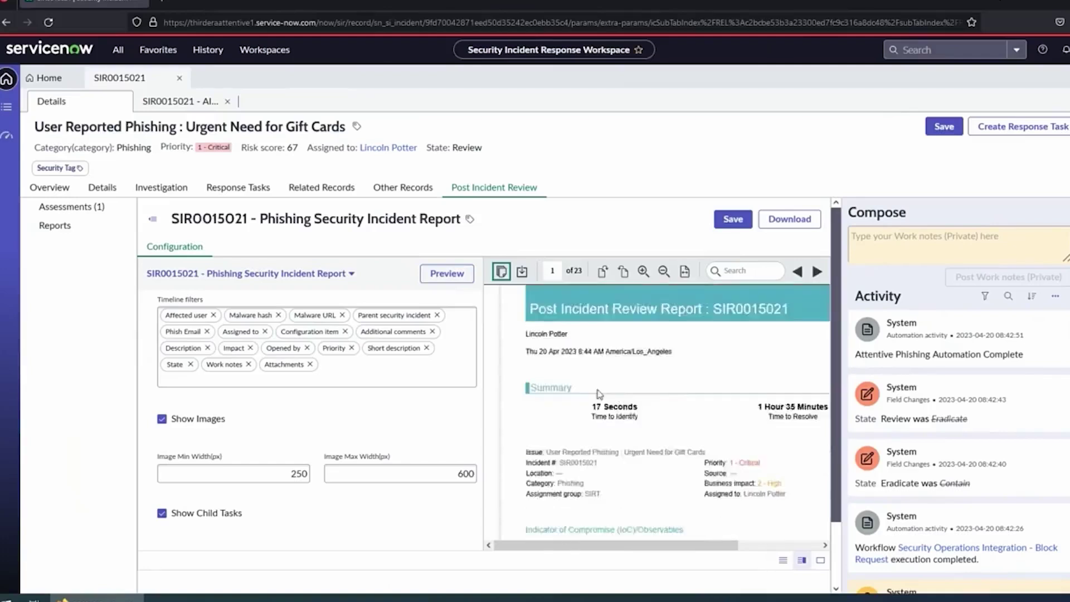
scroll(613, 391, down, 2)
scroll(591, 391, up, 2)
scroll(564, 385, down, 2)
scroll(564, 385, right, 1)
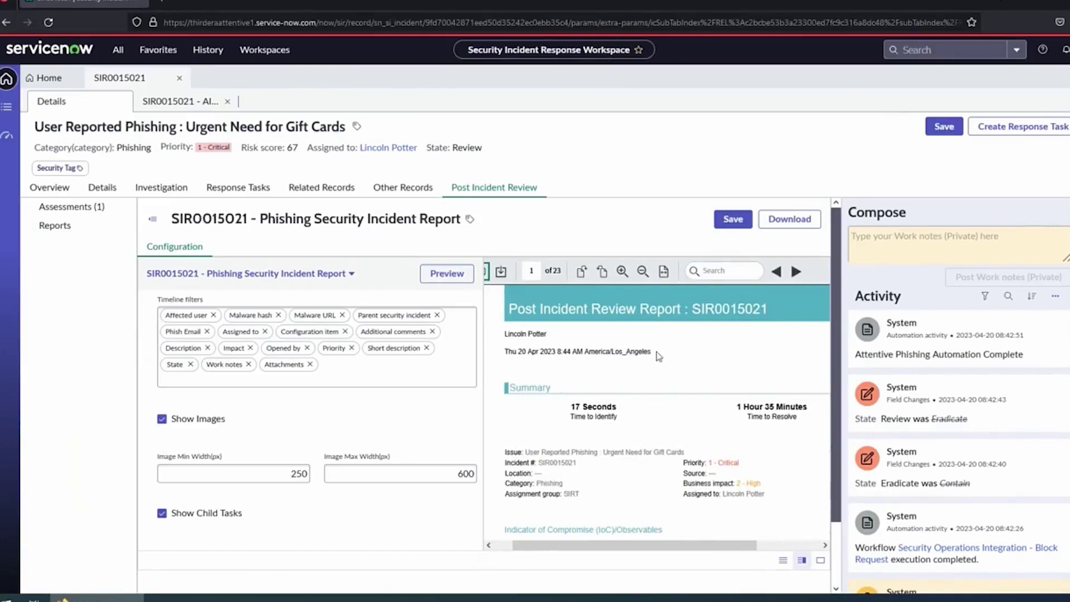
scroll(640, 416, left, 1)
scroll(640, 411, down, 3)
scroll(640, 407, down, 1)
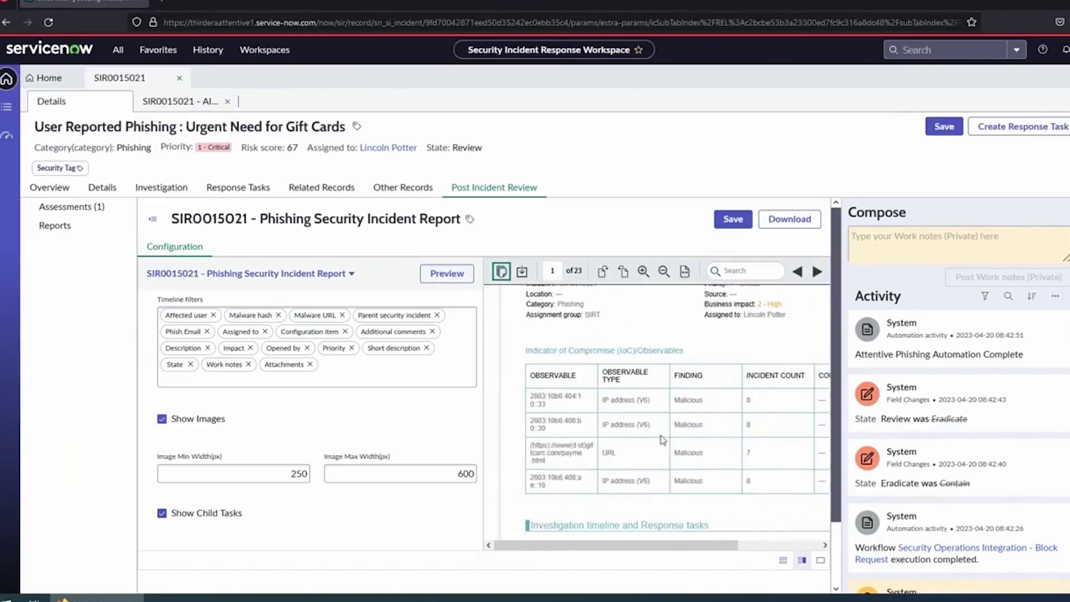
scroll(636, 419, right, 1)
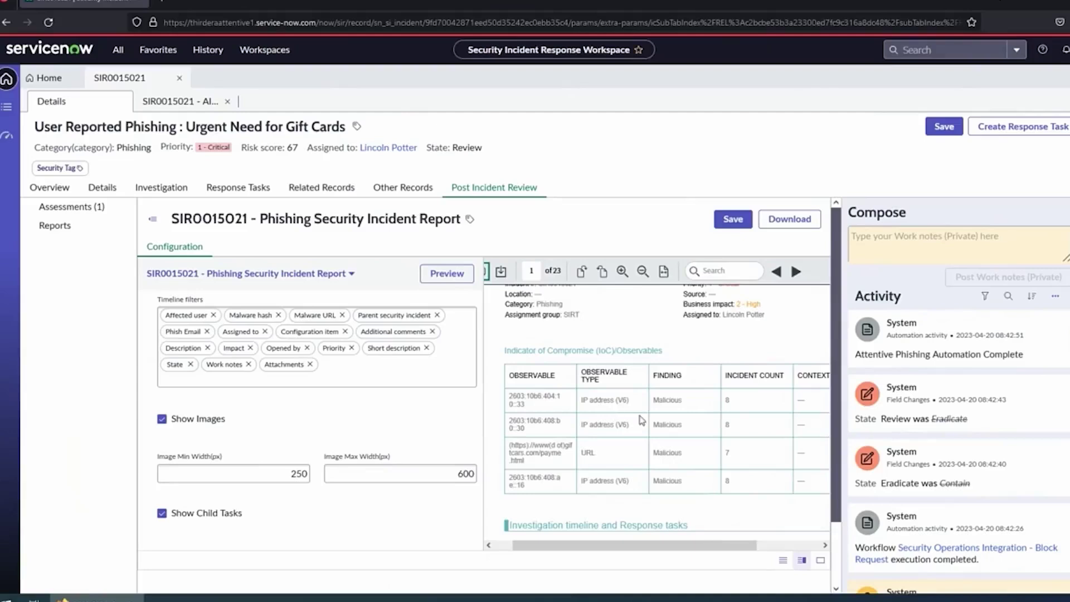
scroll(642, 420, down, 1)
scroll(660, 337, down, 1)
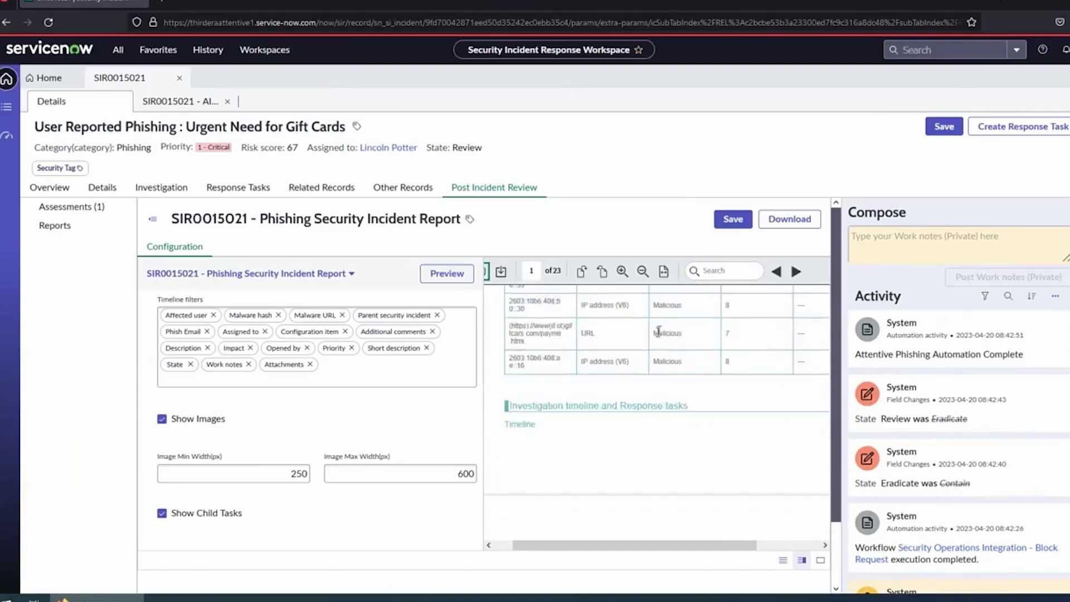
Finish reviewing the PDF and bring up the Security Analyst Overview dashboard list
scroll(656, 339, down, 6)
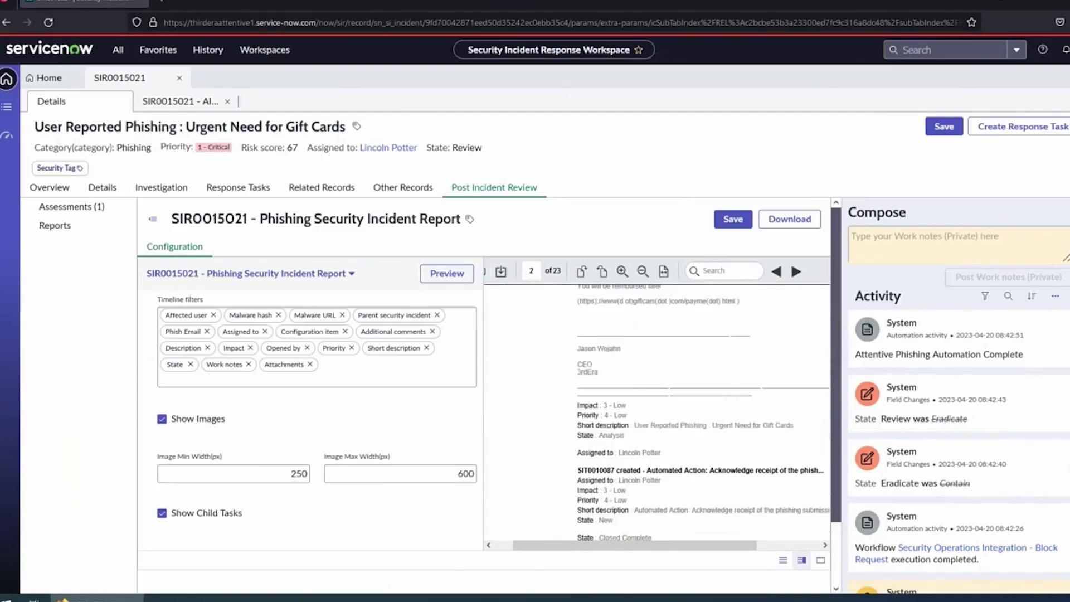
scroll(592, 391, down, 3)
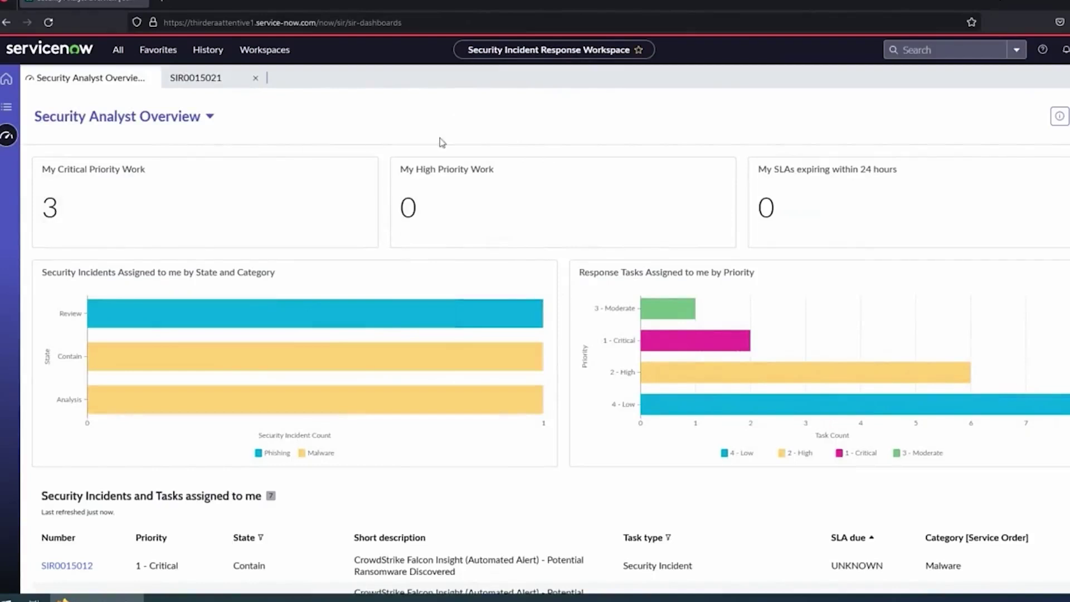
click(210, 118)
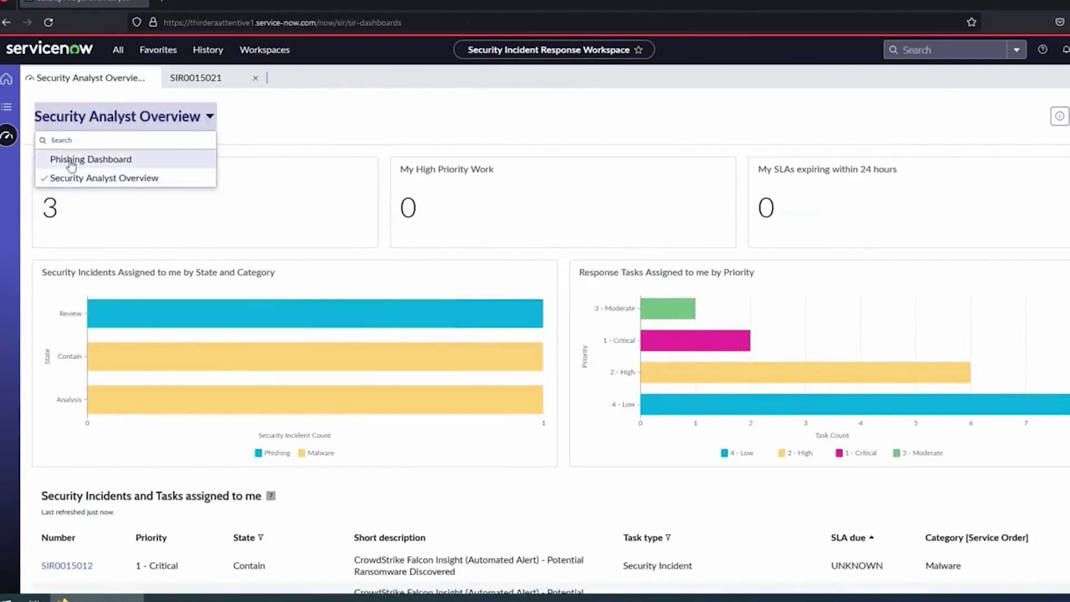
Switch to the Phishing Dashboard showing 78 open phishing SIRs and 17 active campaigns
click(70, 160)
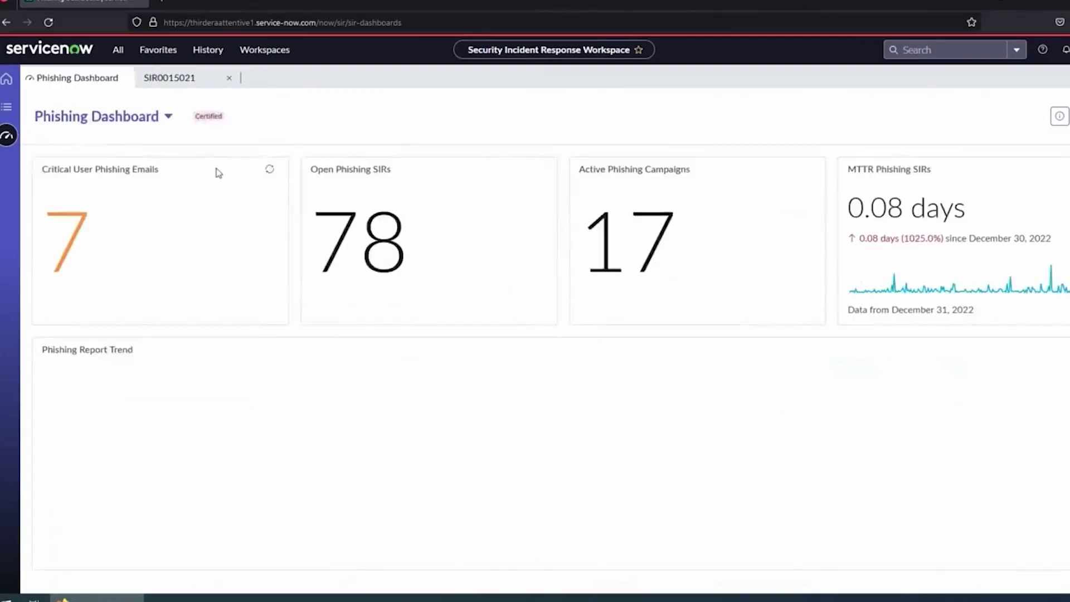